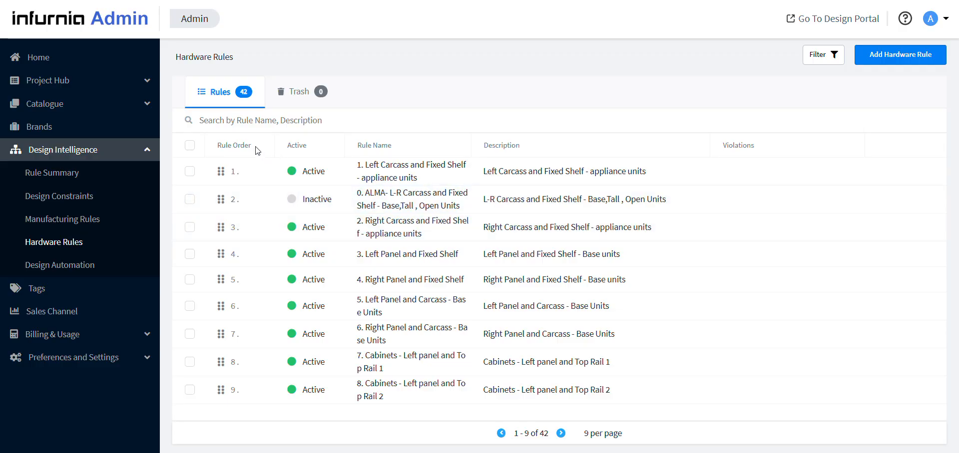
# Page through the hardware rules list to review all existing rules, and return to its first page
pyautogui.click(561, 433)
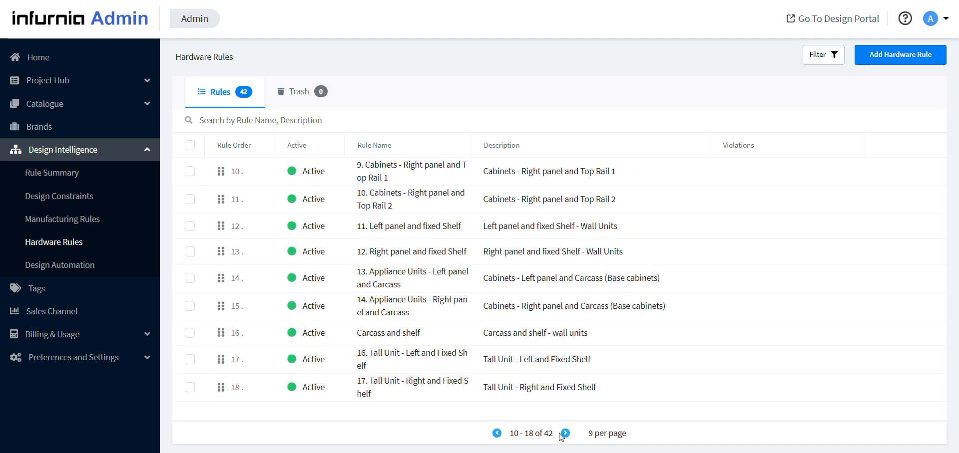
pyautogui.click(564, 434)
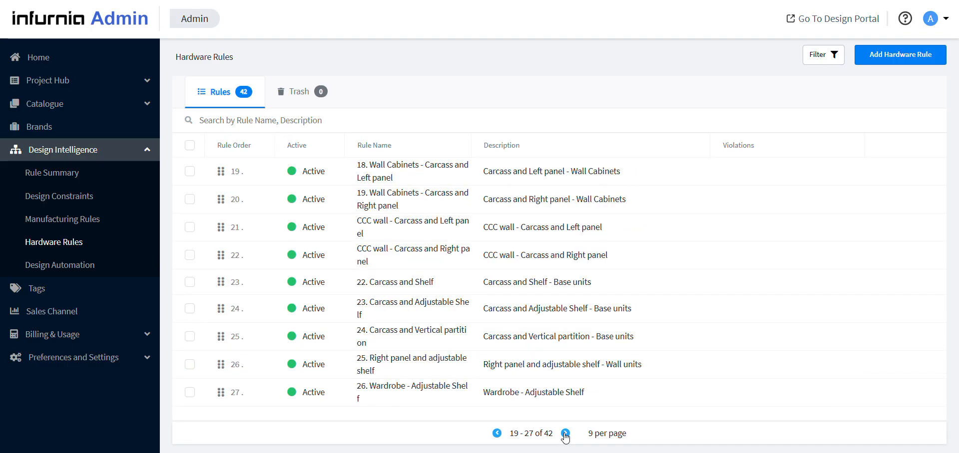
pyautogui.click(565, 434)
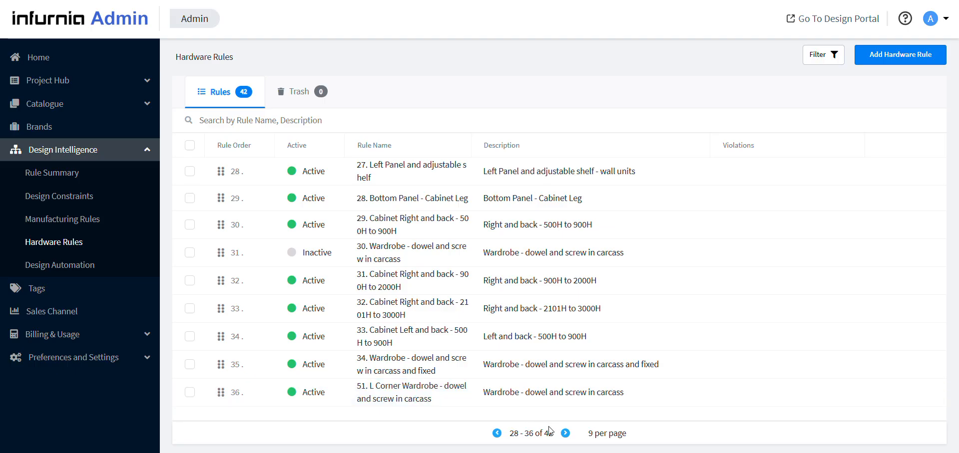
pyautogui.click(566, 434)
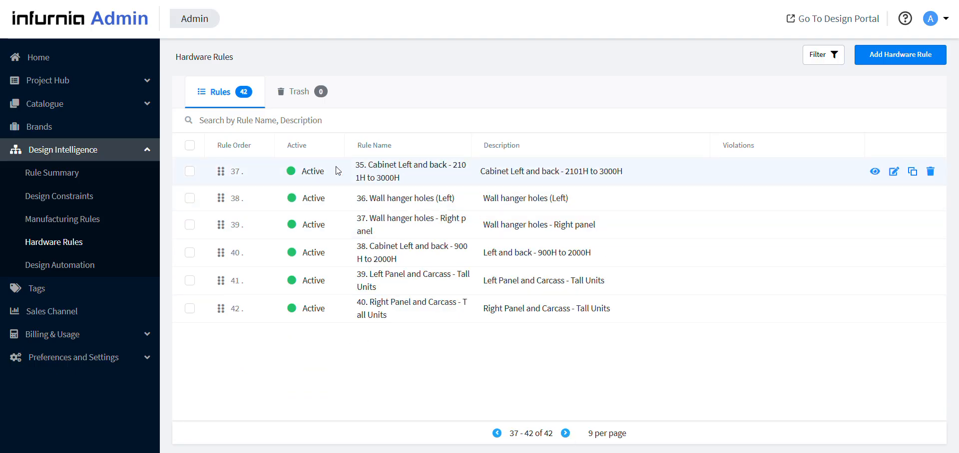
pyautogui.click(499, 434)
pyautogui.click(498, 434)
pyautogui.click(500, 434)
pyautogui.click(501, 434)
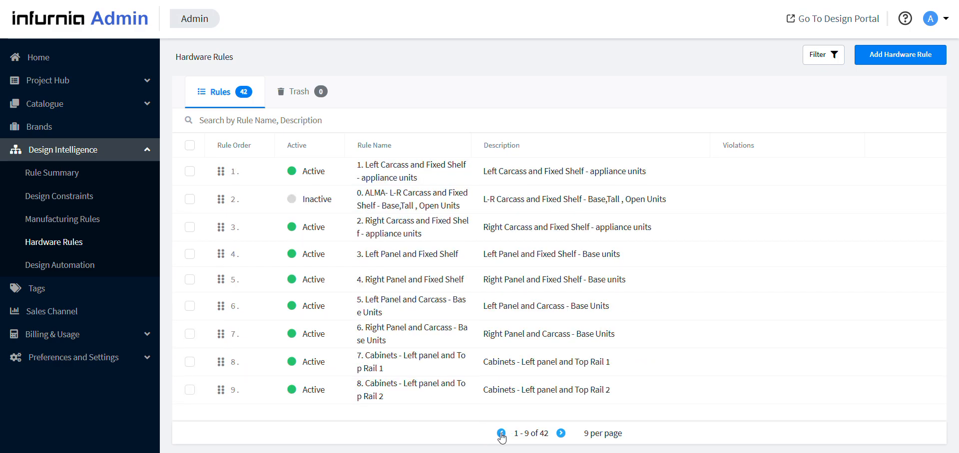
# View the bulk edit options for all hardware rules, close them without applying any, and clear the selection
pyautogui.click(190, 145)
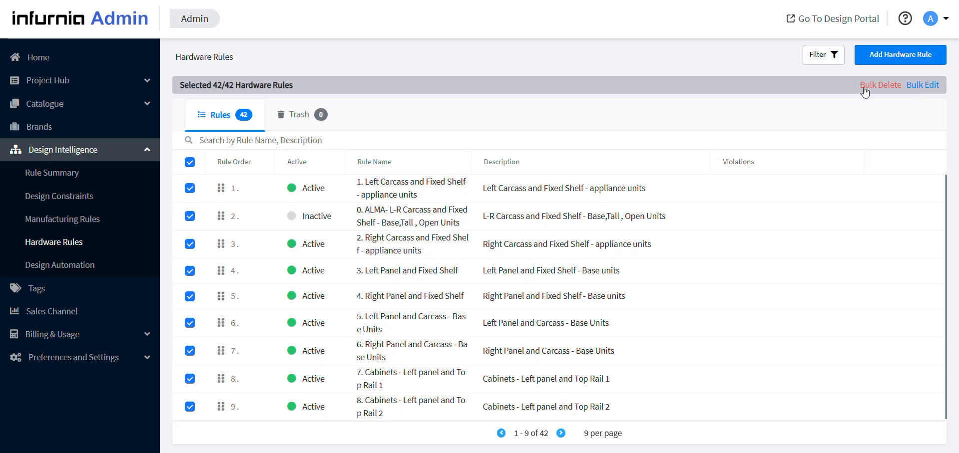
pyautogui.click(916, 86)
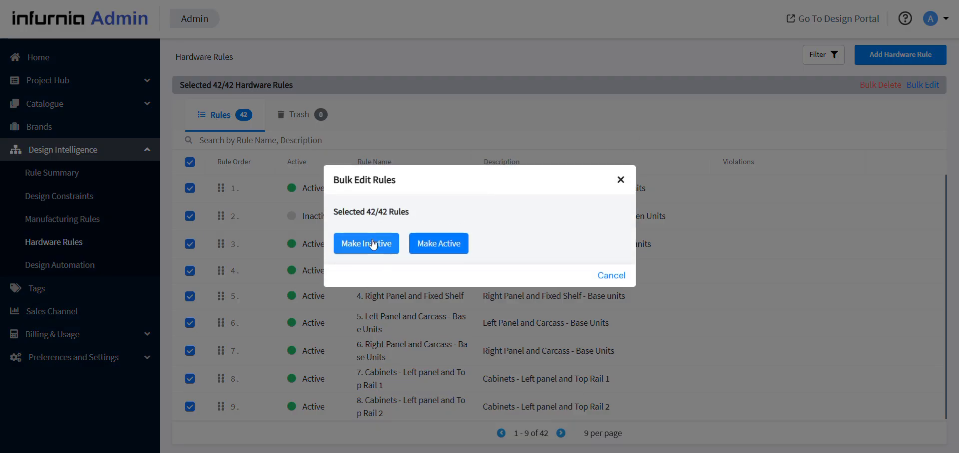
pyautogui.click(621, 179)
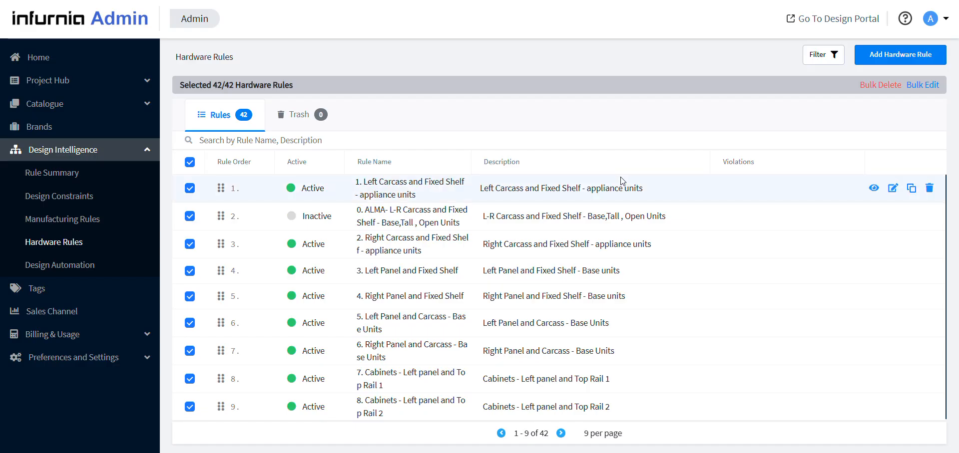
pyautogui.click(190, 162)
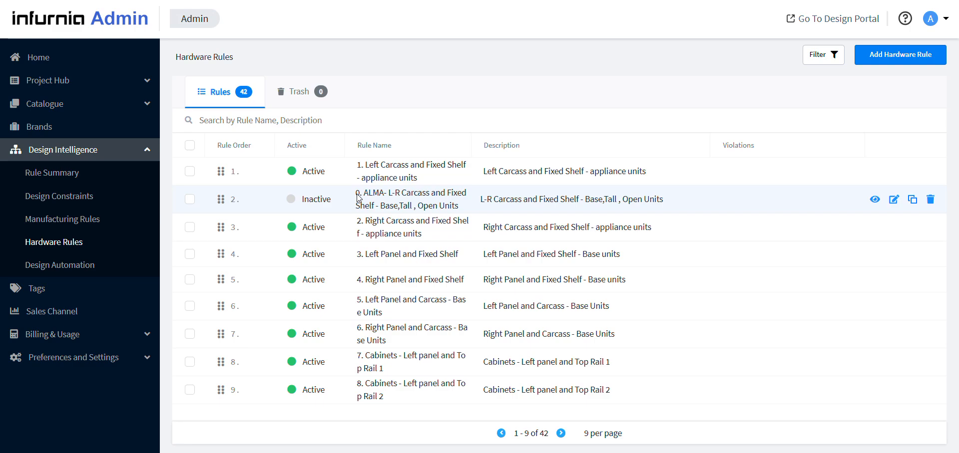
# Open the rule "0. ALMA- L-R Carcass and Fixed Shelf - Base,Tall , Open Units" for editing and close it without saving
pyautogui.click(893, 201)
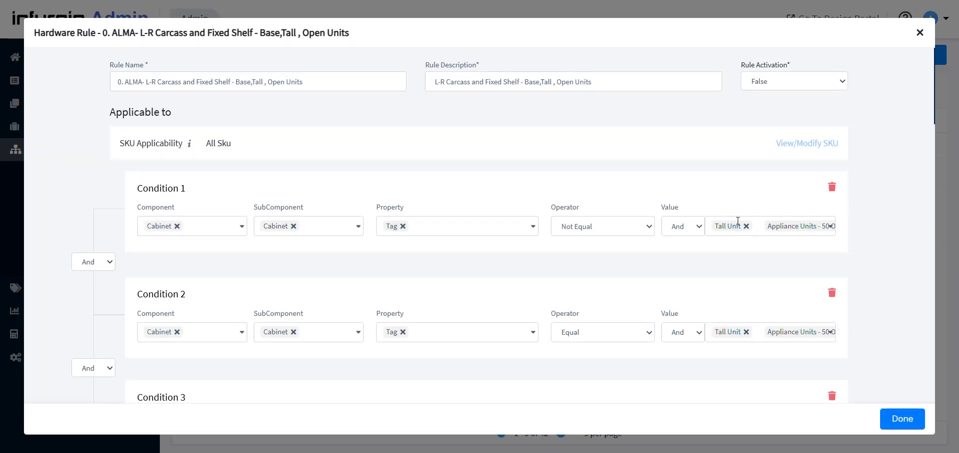
pyautogui.click(115, 82)
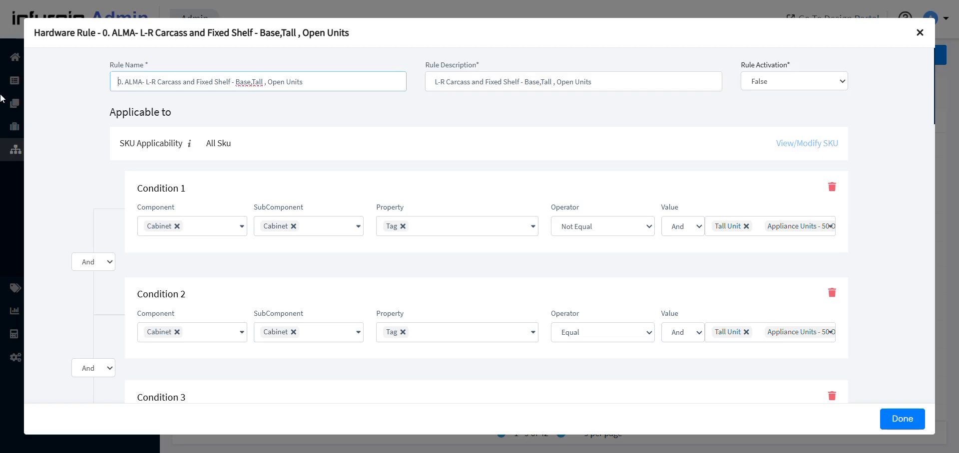
pyautogui.click(920, 32)
pyautogui.click(513, 208)
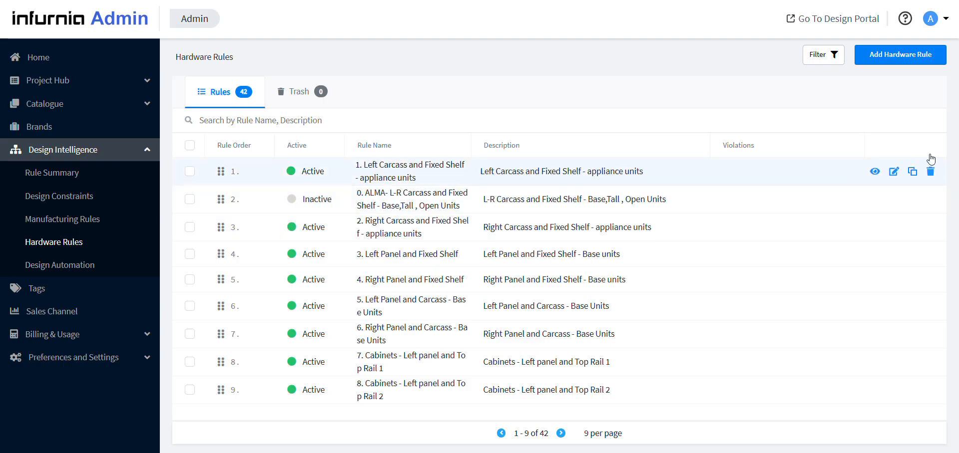
# Start a new hardware rule and name it "101. Carcass-Carcass"
pyautogui.click(885, 55)
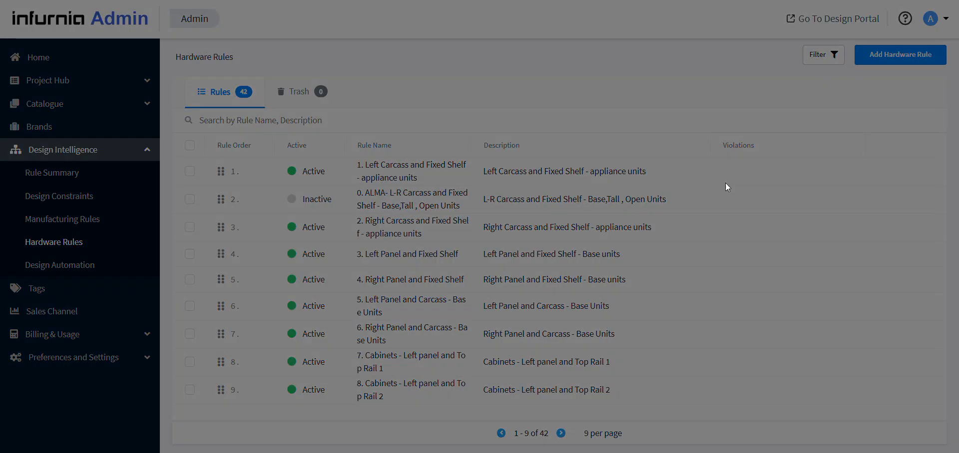
pyautogui.click(150, 80)
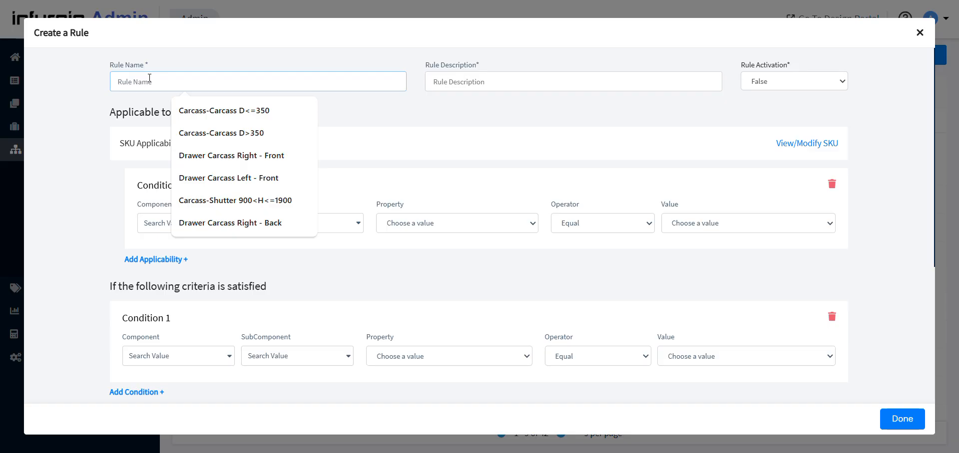
pyautogui.click(183, 132)
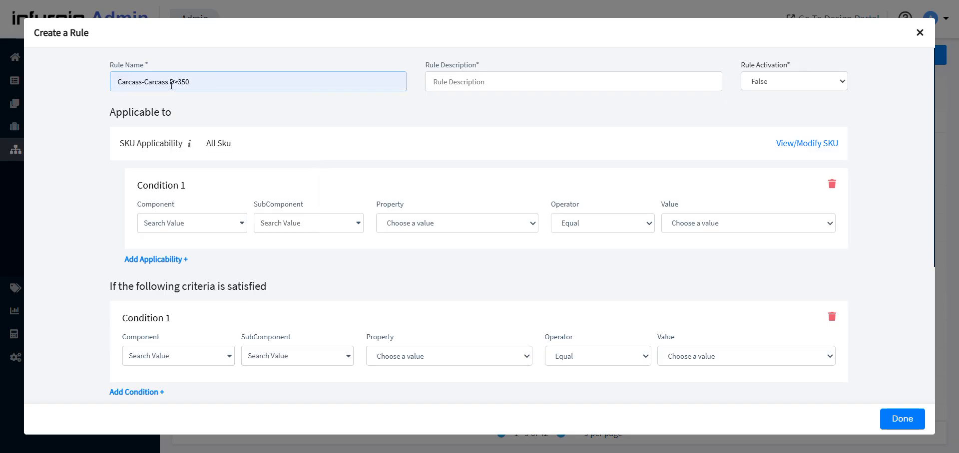
pyautogui.press('BackSpace')
pyautogui.press('BackSpace')
pyautogui.press('BackSpace')
pyautogui.press('BackSpace')
pyautogui.press('BackSpace')
pyautogui.press('BackSpace')
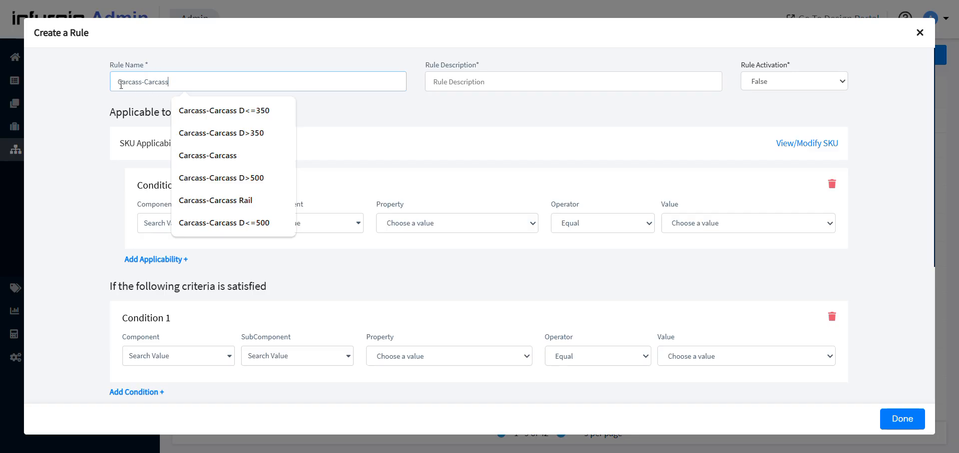
pyautogui.click(118, 86)
pyautogui.write('101.')
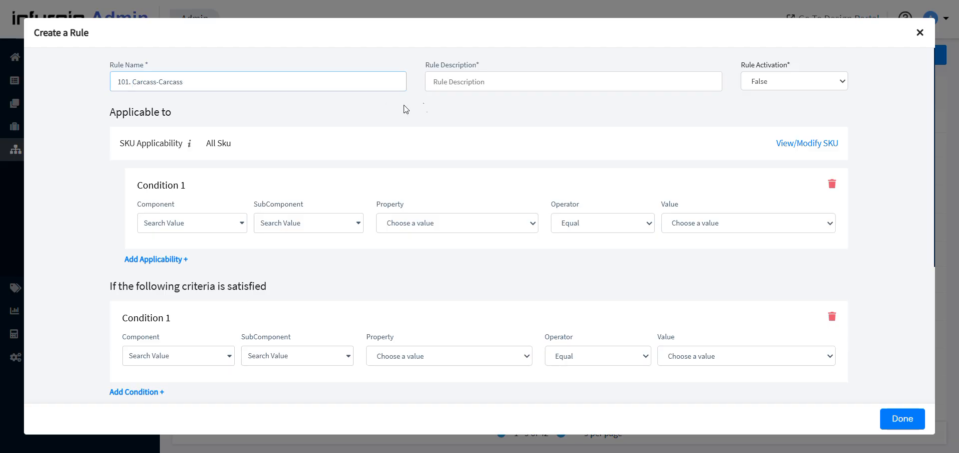
# Copy the rule name "101. Carcass-Carcass" into the rule description
pyautogui.moveTo(289, 86); pyautogui.dragTo(93, 92)
pyautogui.hotkey('ctrl', 'c')
pyautogui.click(434, 81)
pyautogui.hotkey('ctrl', 'v')
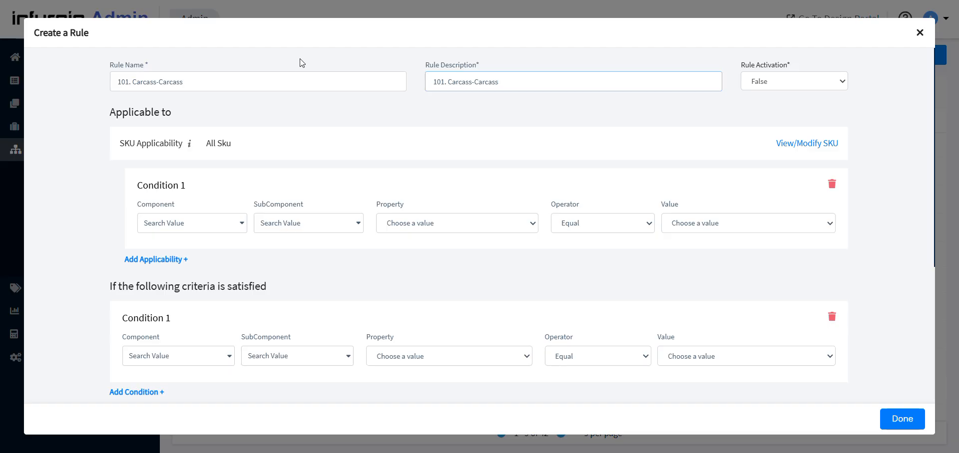
# Switch the new rule's activation to True and back to False
pyautogui.click(799, 85)
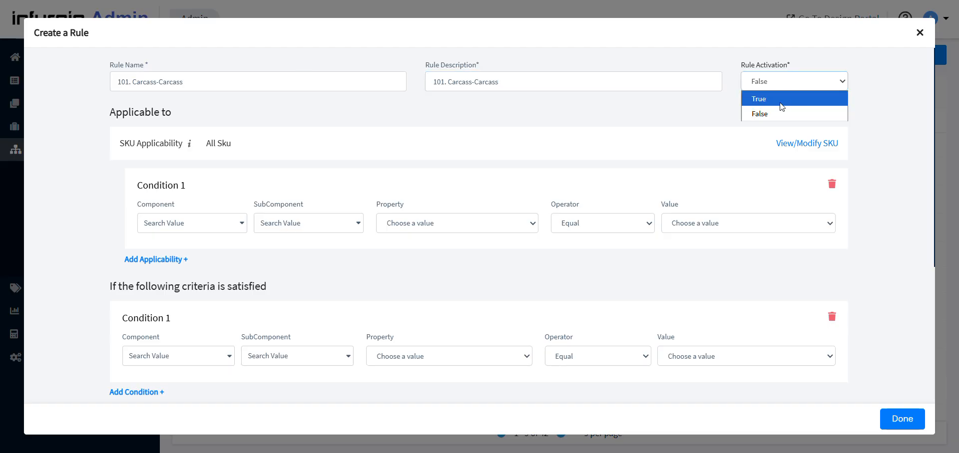
pyautogui.click(781, 99)
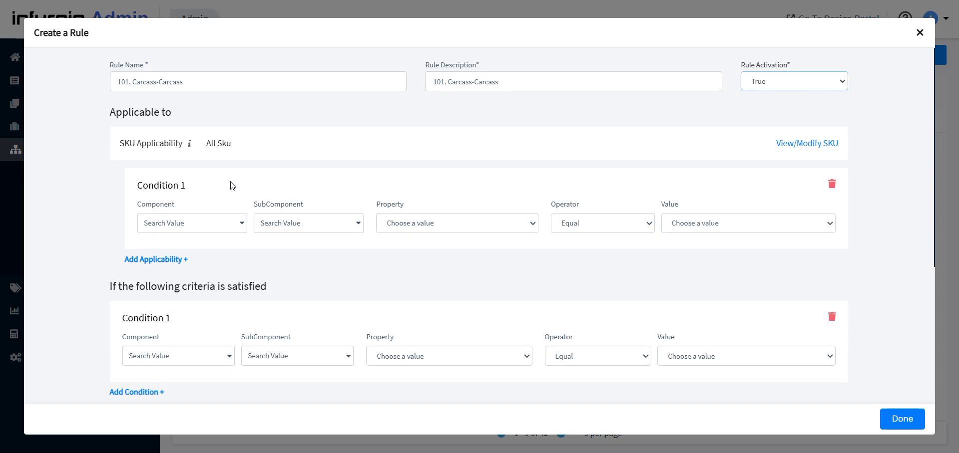
pyautogui.click(827, 78)
pyautogui.click(796, 110)
# Set the first applicability condition to component Cabinet, subcomponent Cabinet and property No Condition
pyautogui.click(165, 224)
pyautogui.click(160, 265)
pyautogui.click(300, 223)
pyautogui.click(275, 265)
pyautogui.click(439, 223)
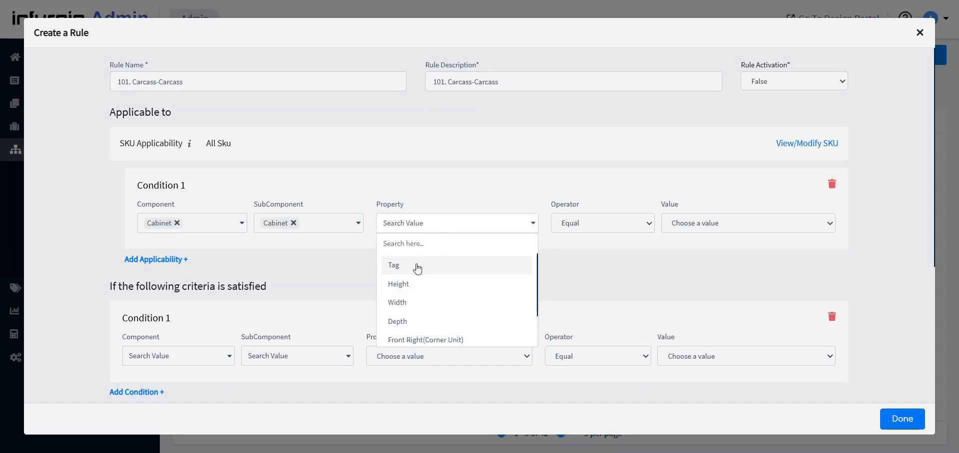
pyautogui.scroll(-3, 417, 270)
pyautogui.click(399, 331)
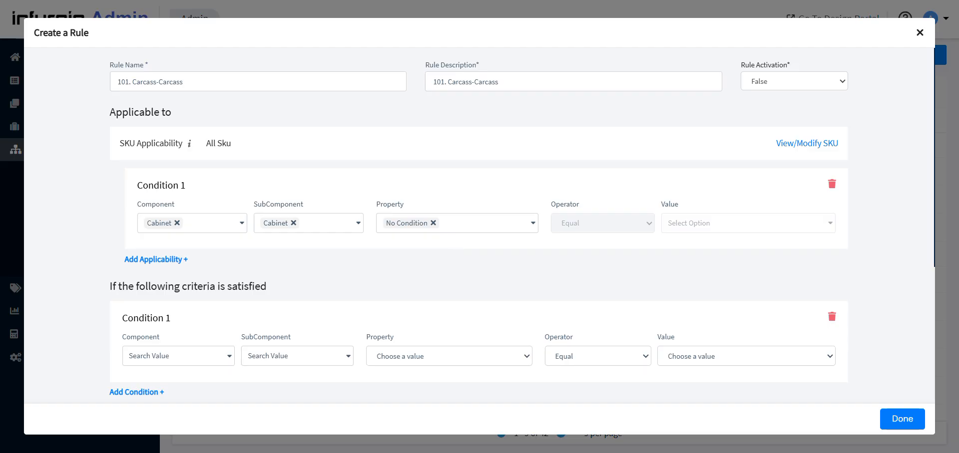
# In a second browser tab, examine the conditions of the rule "1. Left Carcass and Fixed Shelf - appliance units", and return to the new rule
pyautogui.rightClick(769, 1)
pyautogui.click(806, 64)
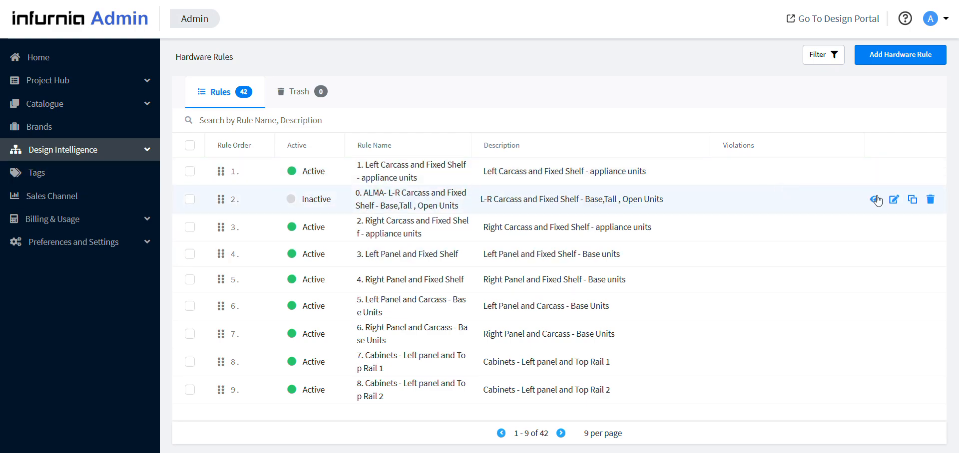
pyautogui.click(874, 172)
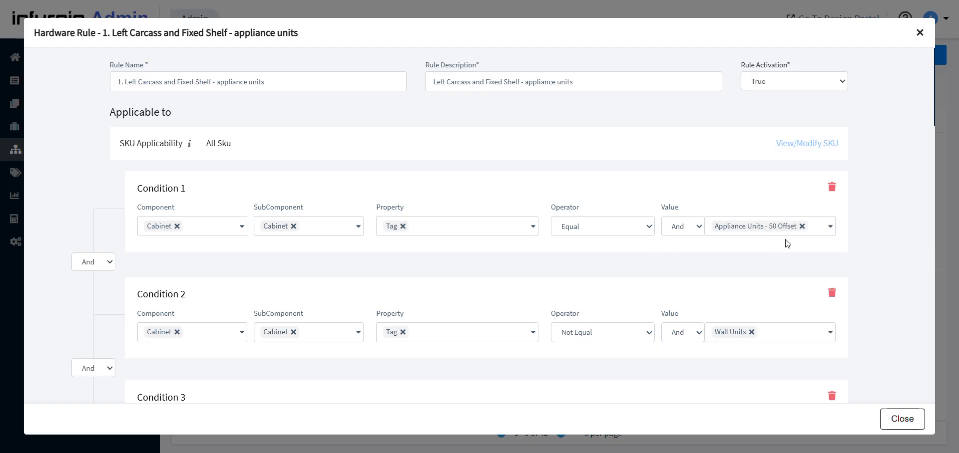
pyautogui.scroll(-2, 311, 333)
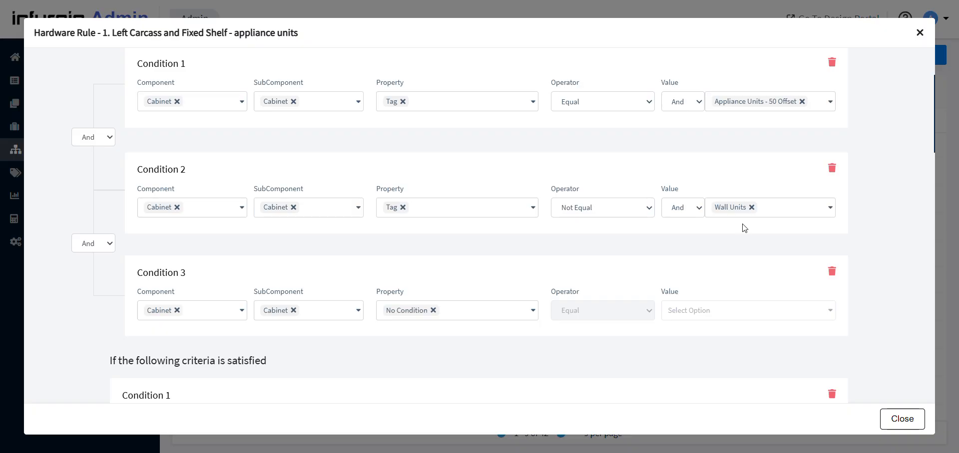
pyautogui.scroll(-2, 745, 228)
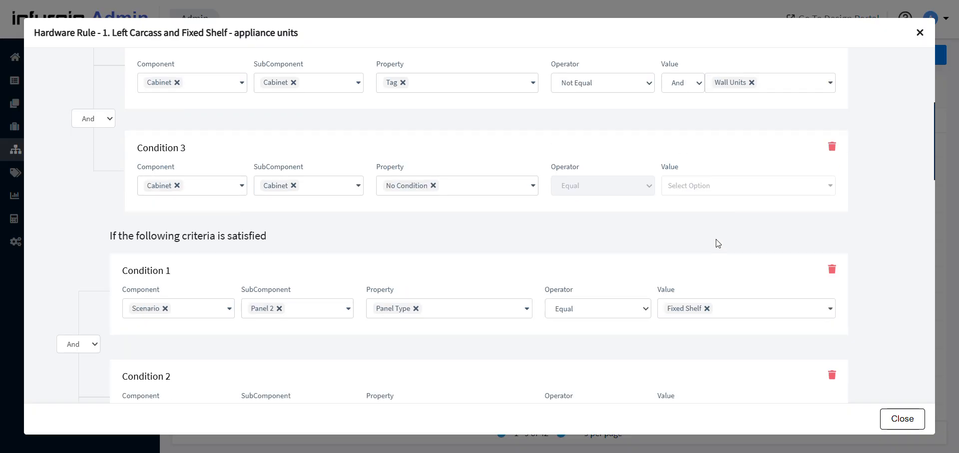
pyautogui.scroll(-3, 717, 244)
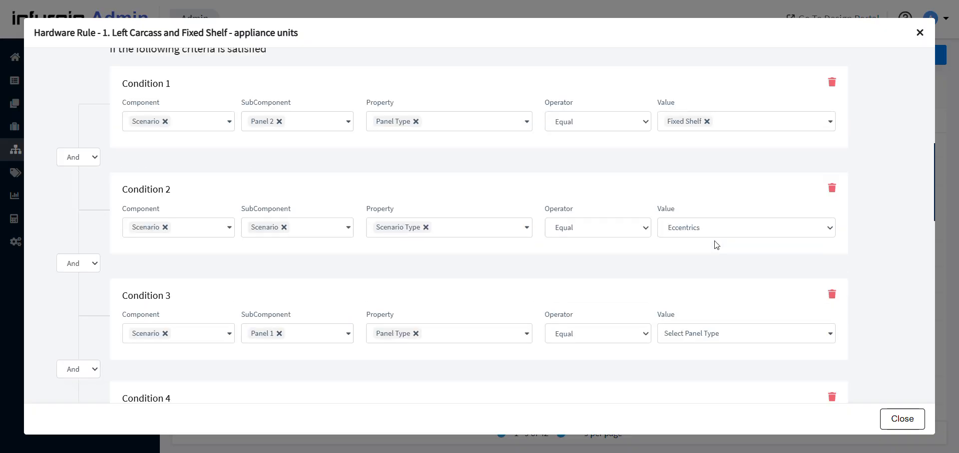
pyautogui.scroll(-4, 715, 245)
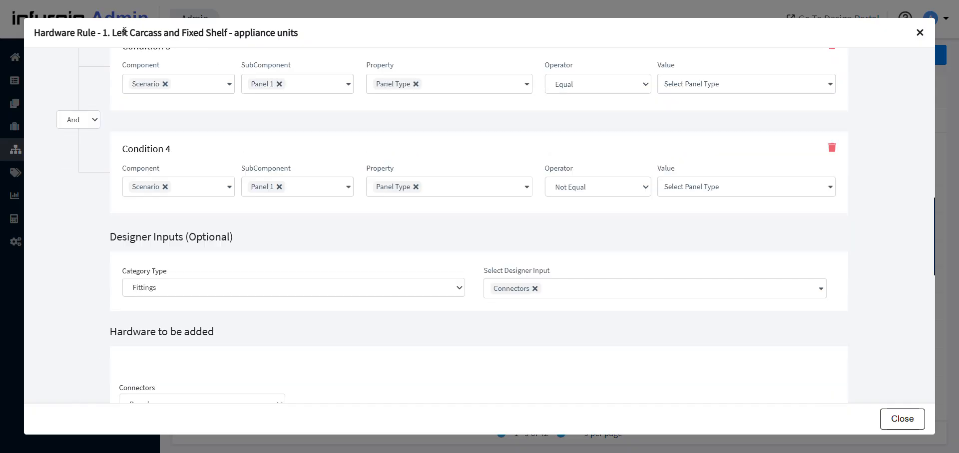
pyautogui.moveTo(131, 31); pyautogui.dragTo(202, 53)
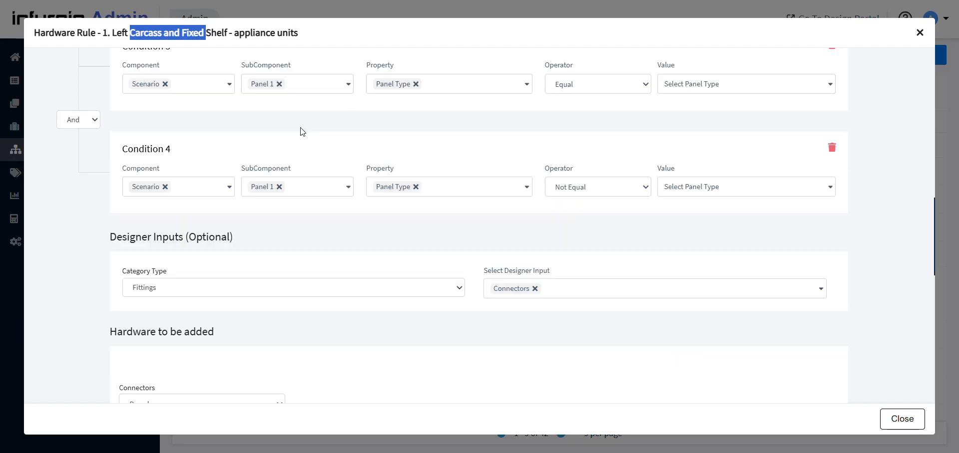
pyautogui.scroll(5, 227, 195)
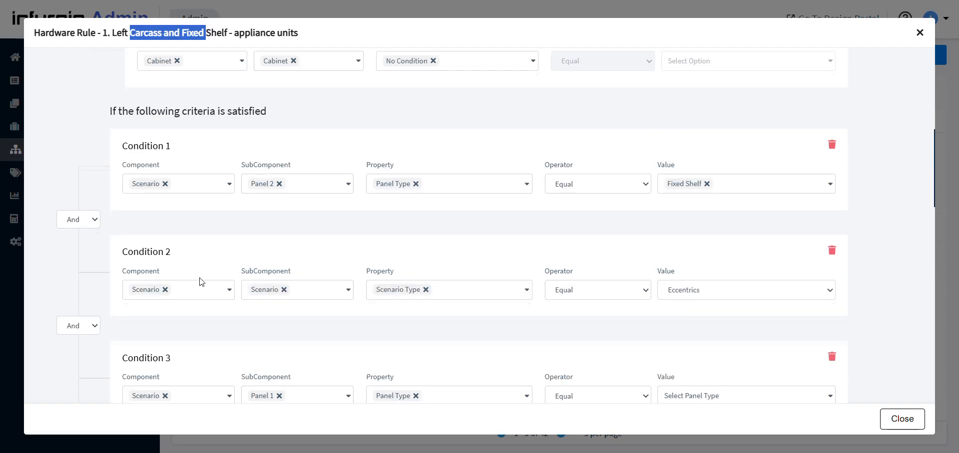
pyautogui.scroll(5, 202, 264)
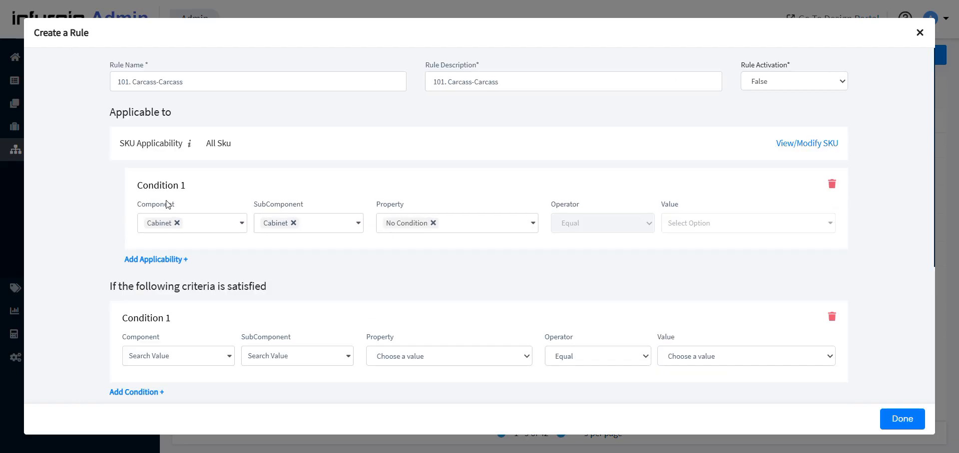
# Try adding a second applicability condition joined with OR, and delete that condition again
pyautogui.click(143, 260)
pyautogui.click(102, 262)
pyautogui.click(89, 293)
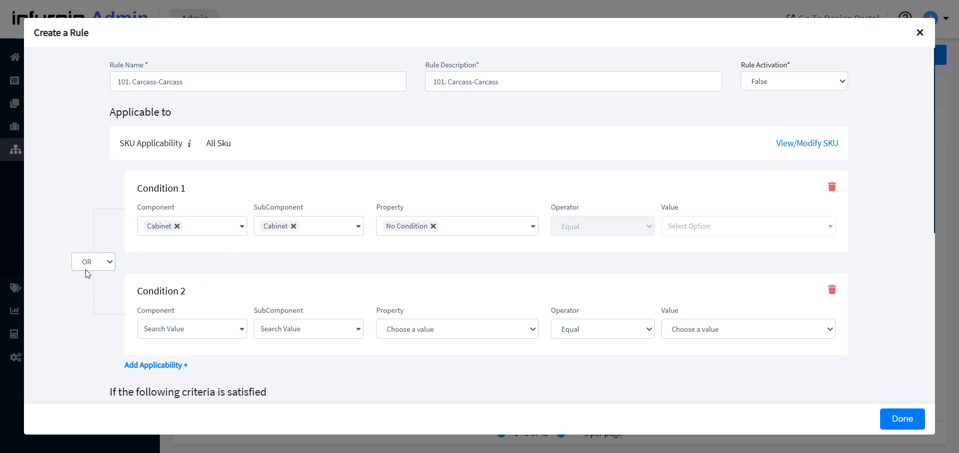
pyautogui.click(190, 329)
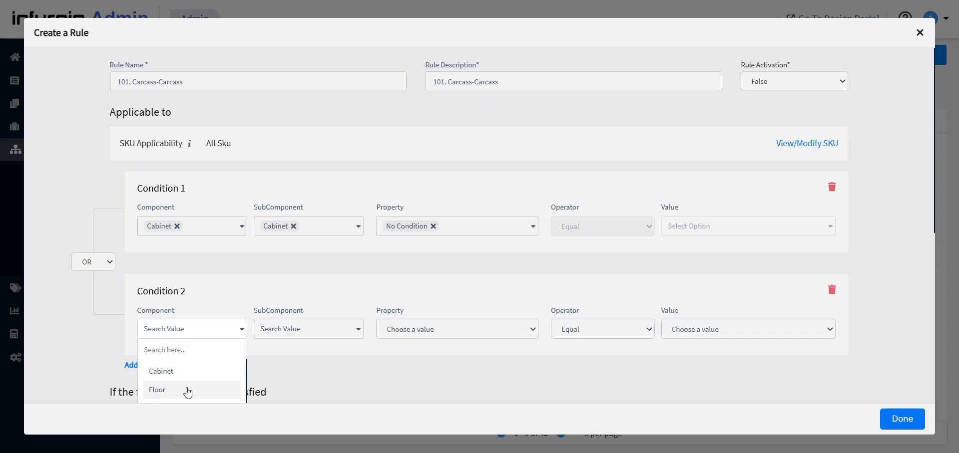
pyautogui.click(832, 274)
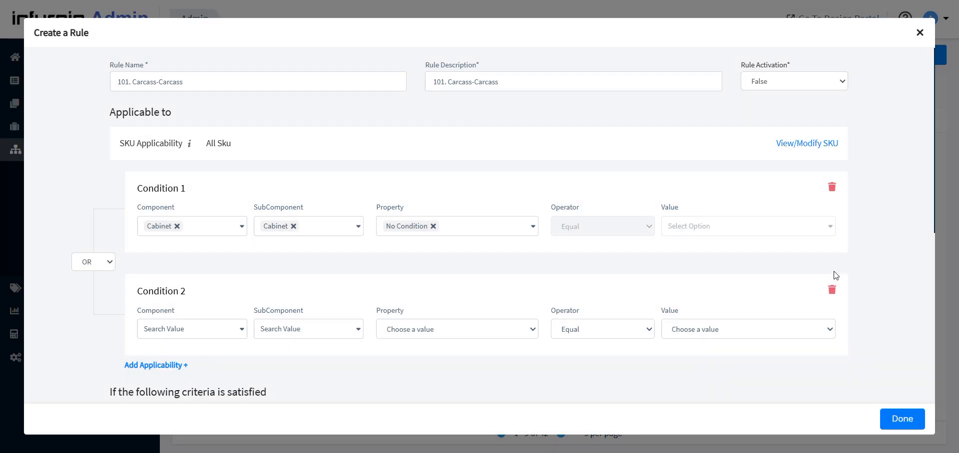
pyautogui.click(832, 290)
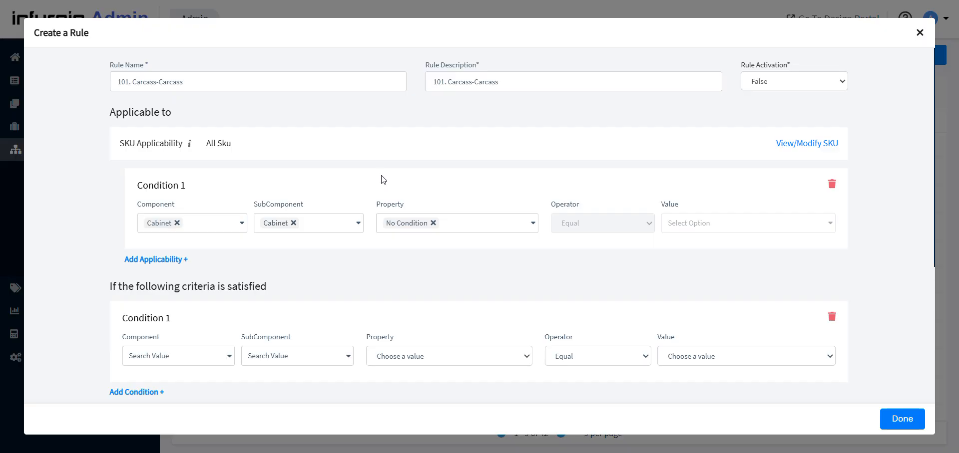
# Set the first criteria condition to component Scenario, subcomponent Scenario and property Scenario Type equal to Eccentrics
pyautogui.scroll(-3, 458, 325)
pyautogui.click(203, 231)
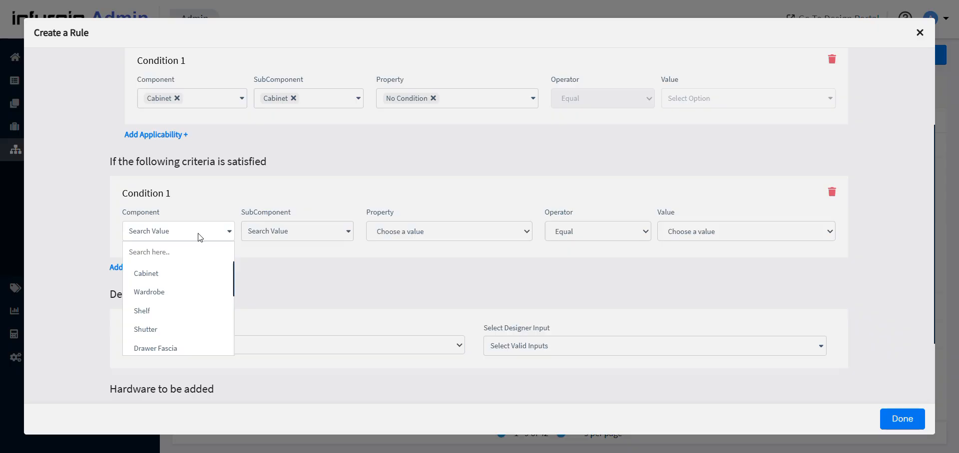
pyautogui.click(172, 247)
pyautogui.write('sce')
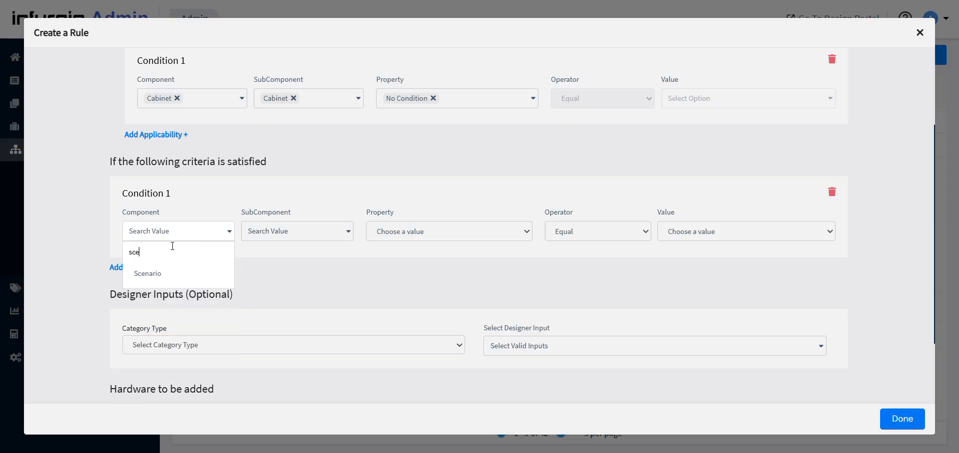
pyautogui.click(171, 273)
pyautogui.click(294, 239)
pyautogui.click(267, 313)
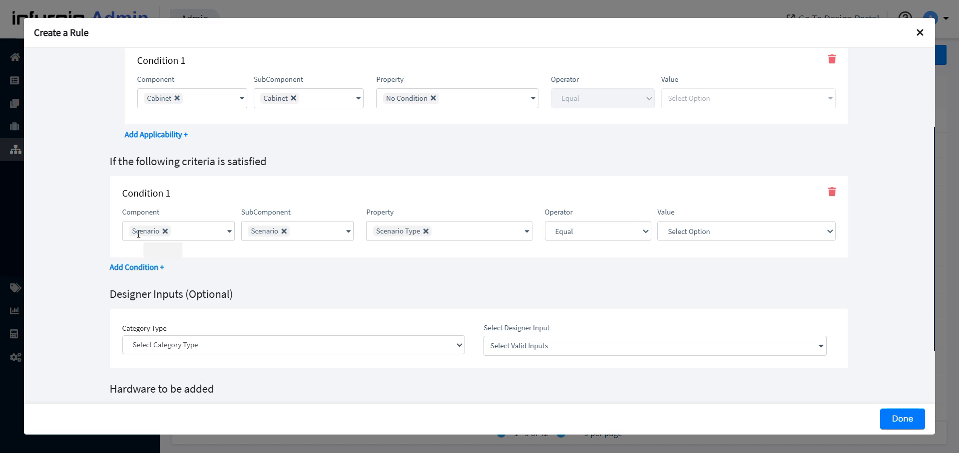
pyautogui.click(730, 233)
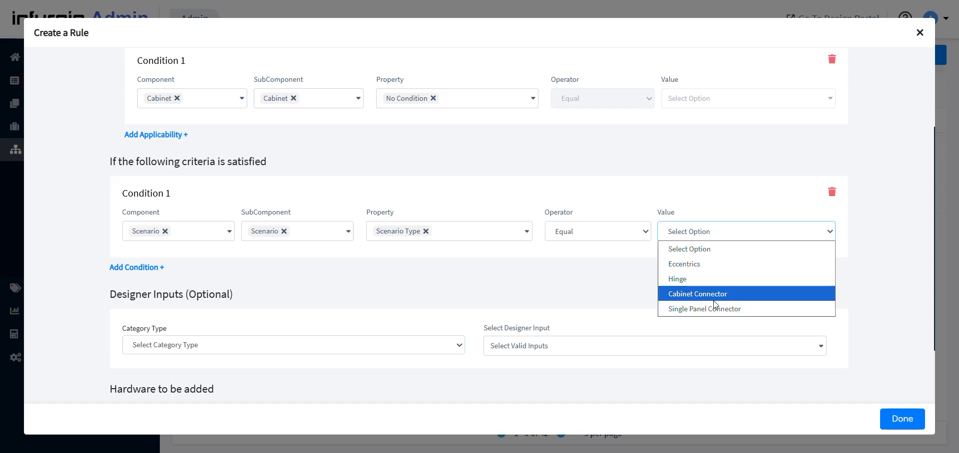
pyautogui.click(706, 269)
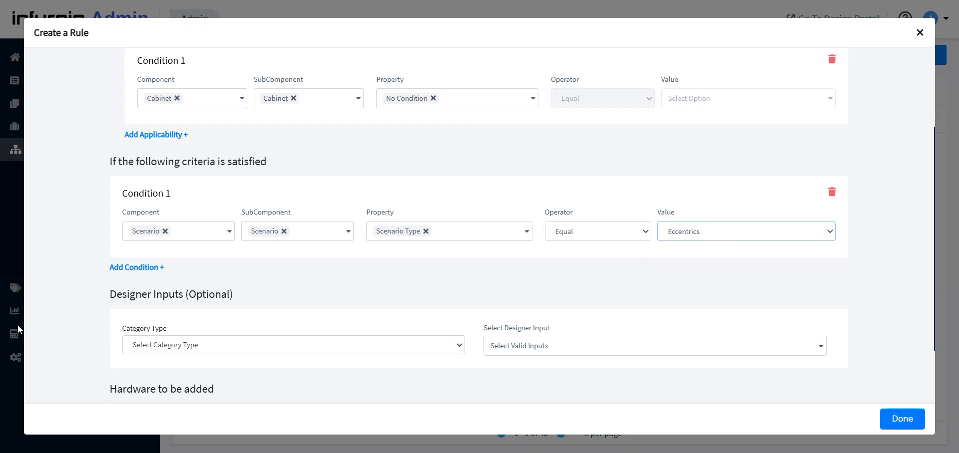
# Add a second criteria condition requiring the Scenario component's Panel 1 to have Panel Type equal to Carcass Panel
pyautogui.click(146, 268)
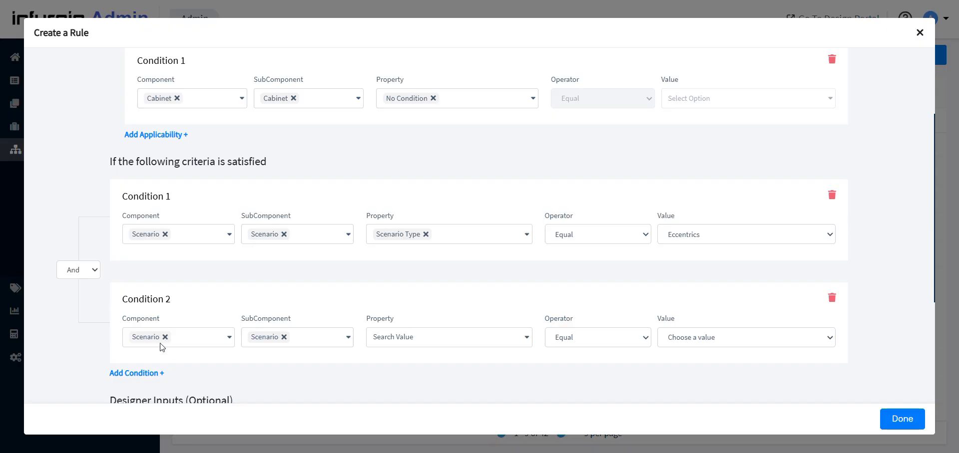
pyautogui.click(281, 339)
pyautogui.click(263, 381)
pyautogui.click(383, 344)
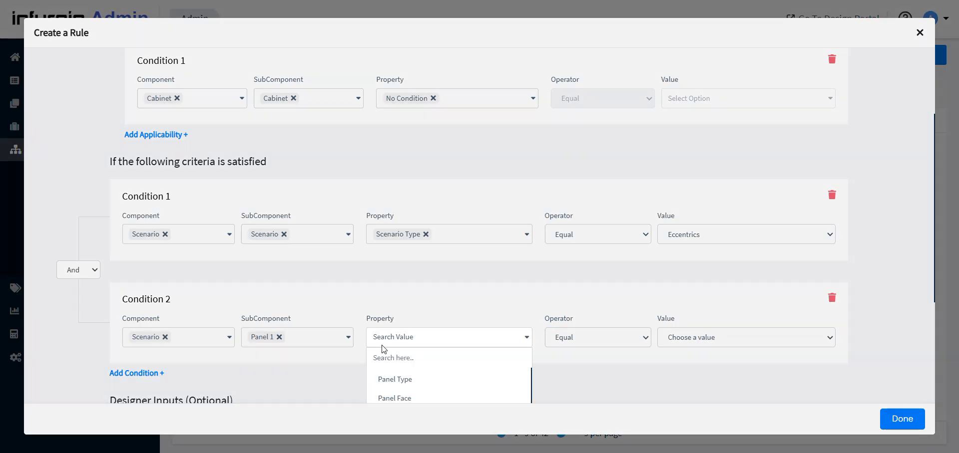
pyautogui.click(397, 382)
pyautogui.click(709, 337)
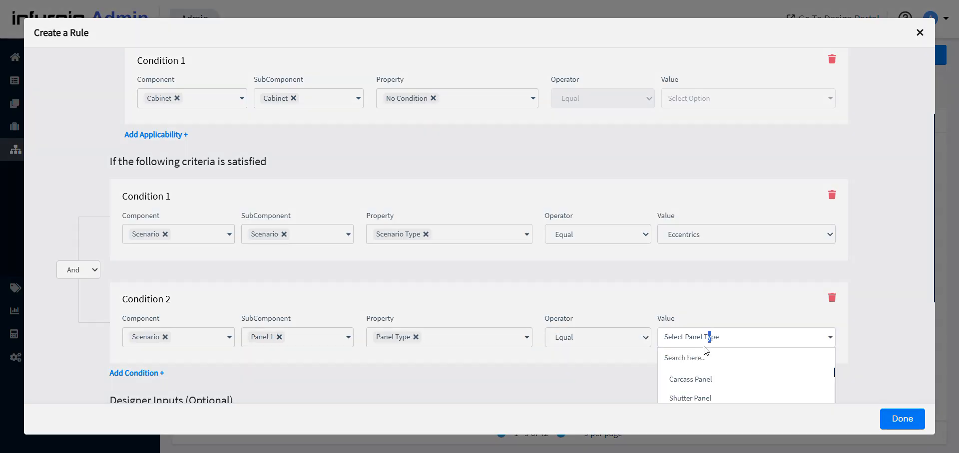
pyautogui.click(679, 380)
# Add a third criteria condition requiring the Scenario component's Panel 2 to have Panel Type equal to Carcass Panel
pyautogui.scroll(-4, 185, 268)
pyautogui.click(136, 187)
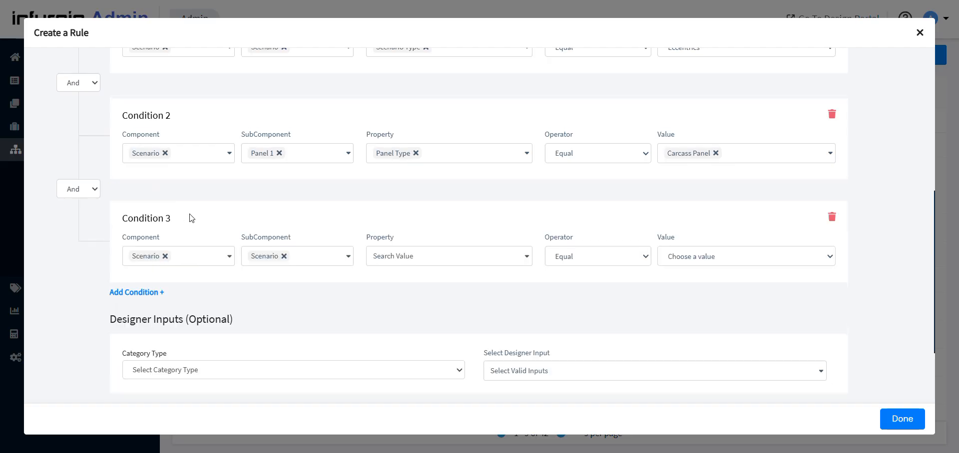
pyautogui.click(273, 262)
pyautogui.click(265, 304)
pyautogui.click(289, 260)
pyautogui.click(282, 316)
pyautogui.click(477, 257)
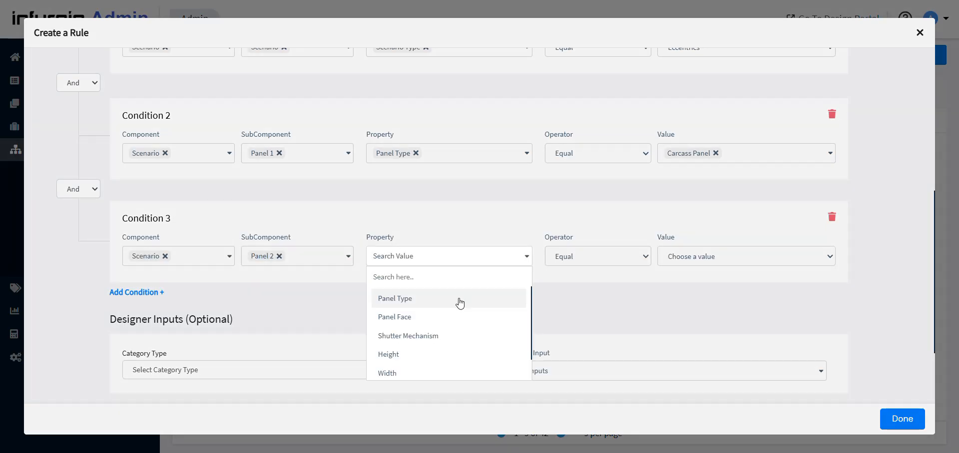
pyautogui.click(450, 299)
pyautogui.click(669, 259)
pyautogui.click(692, 298)
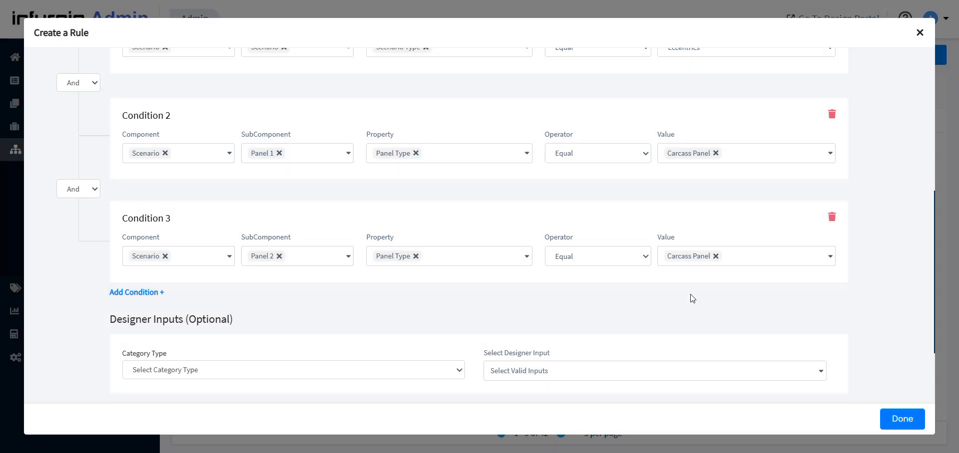
# Try setting the optional designer inputs to category type Fittings with the designer input Connectors
pyautogui.scroll(-2, 600, 245)
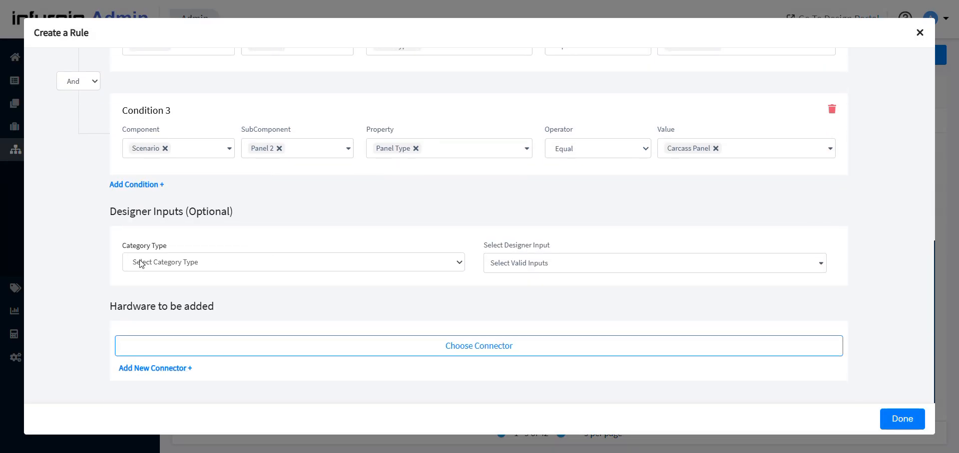
pyautogui.moveTo(99, 204); pyautogui.dragTo(223, 212)
pyautogui.click(264, 232)
pyautogui.click(223, 257)
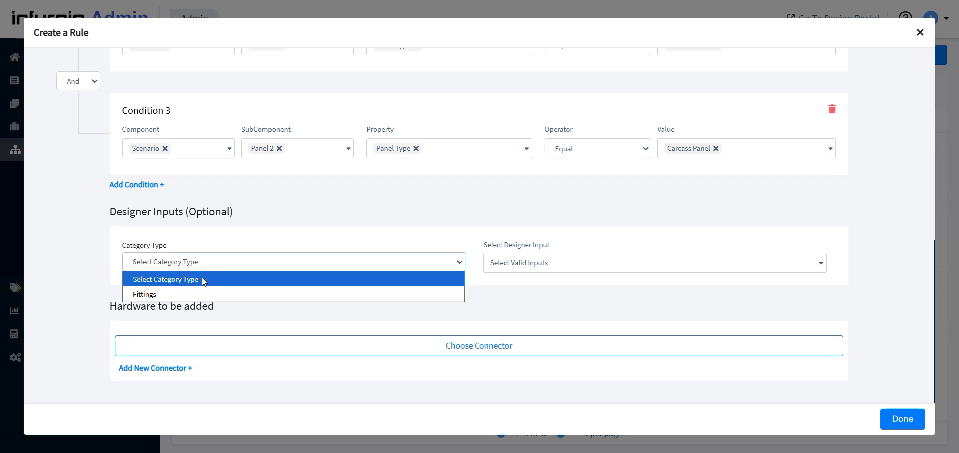
pyautogui.click(174, 295)
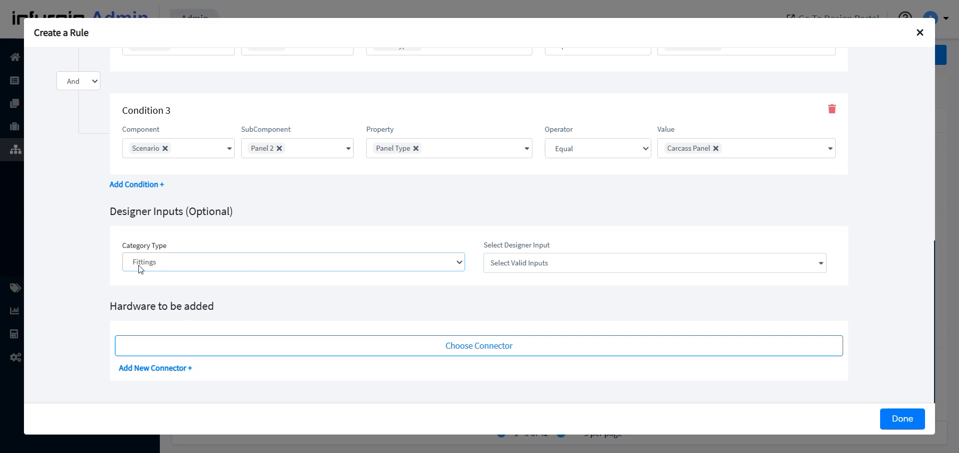
pyautogui.click(613, 268)
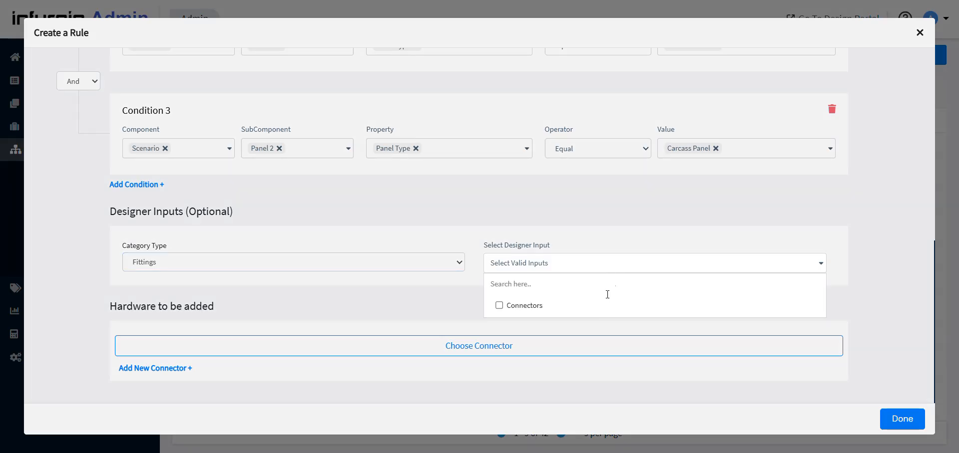
pyautogui.click(593, 310)
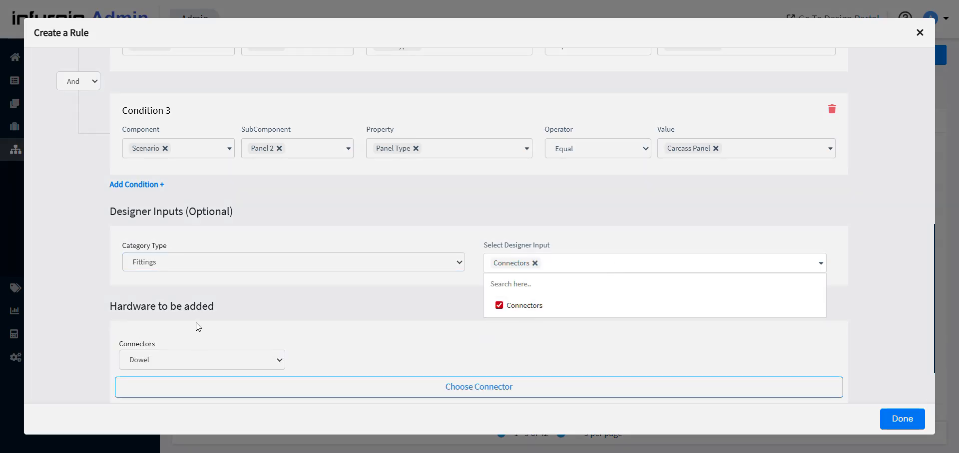
# Examine the available Connectors options for the hardware to be added, without changing the selection
pyautogui.click(150, 356)
pyautogui.scroll(-2, 163, 336)
pyautogui.click(168, 289)
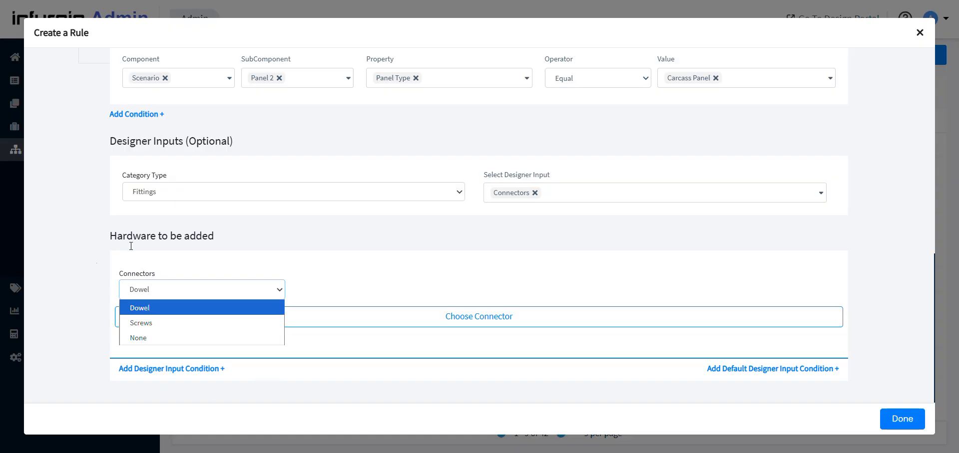
pyautogui.click(88, 277)
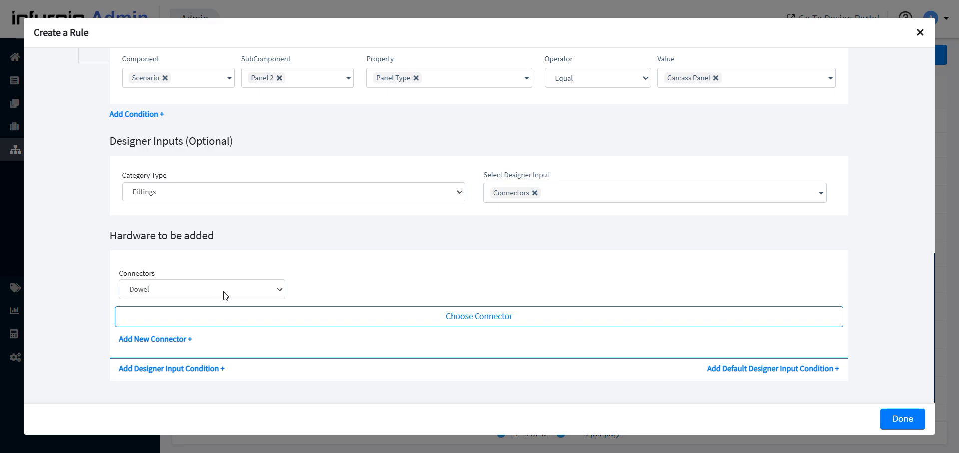
# Remove the Connectors designer input and reset the category type to its unselected state
pyautogui.click(535, 194)
pyautogui.click(269, 263)
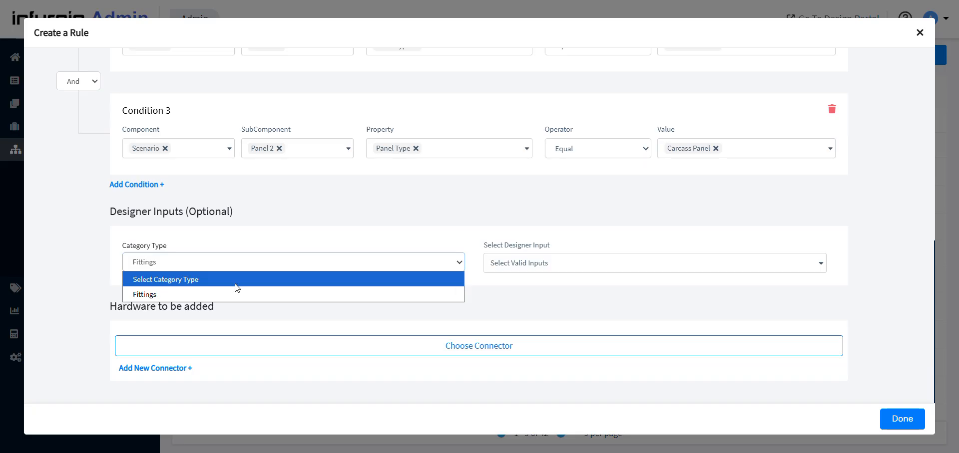
pyautogui.click(235, 284)
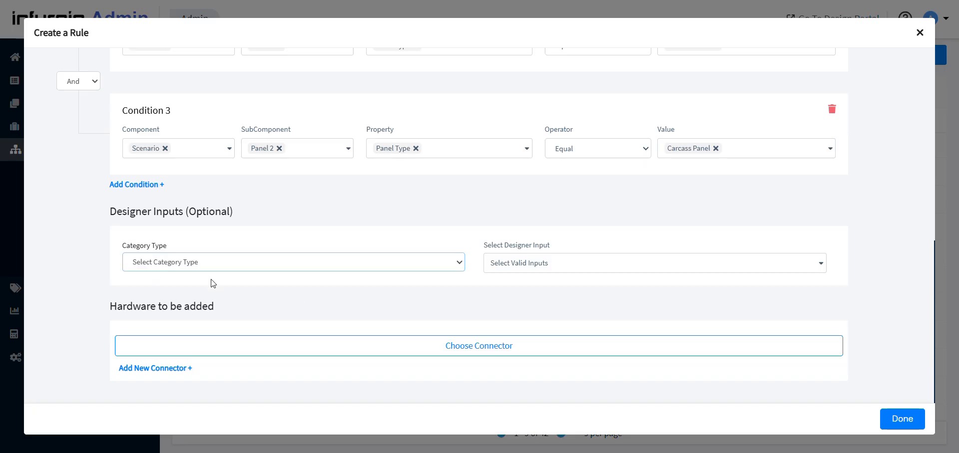
# Add the existing connector "0. Alma_Dowel - 1 kit-BUSP-Left&Right" as the rule's hardware
pyautogui.click(478, 348)
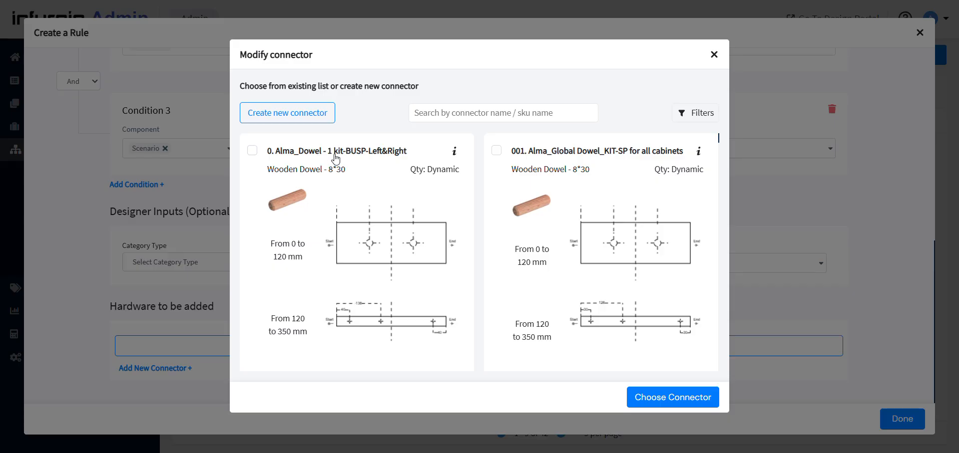
pyautogui.click(385, 155)
pyautogui.scroll(-3, 597, 240)
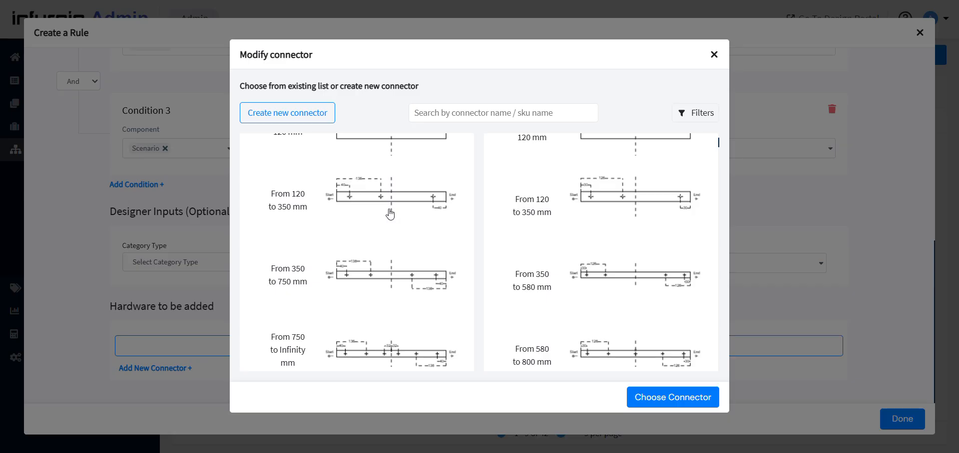
pyautogui.scroll(-3, 390, 213)
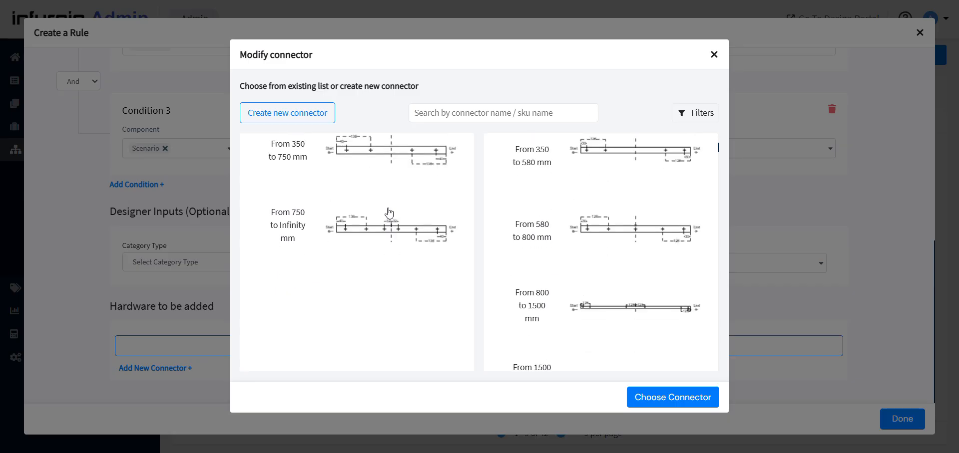
pyautogui.scroll(-8, 390, 214)
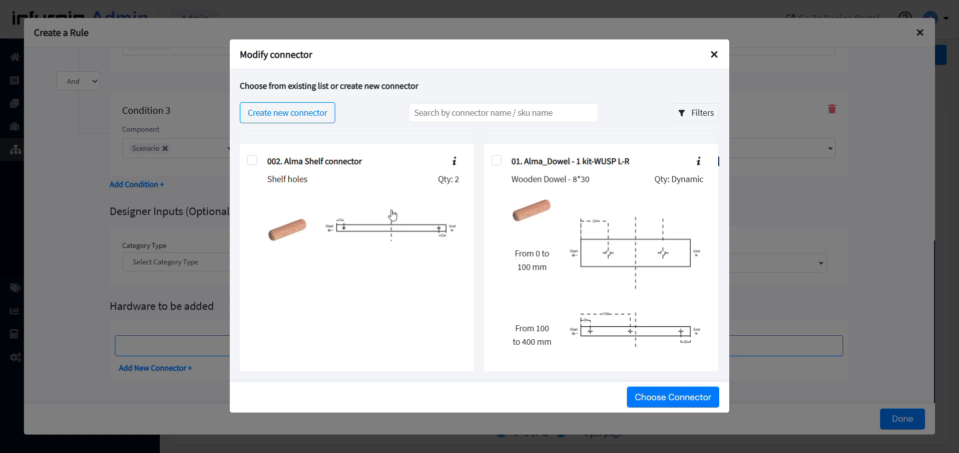
pyautogui.scroll(-5, 640, 258)
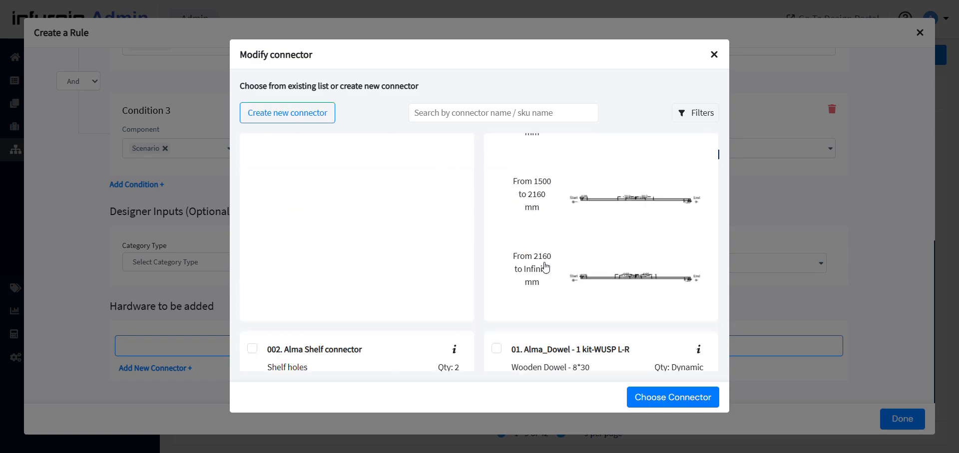
pyautogui.scroll(6, 250, 207)
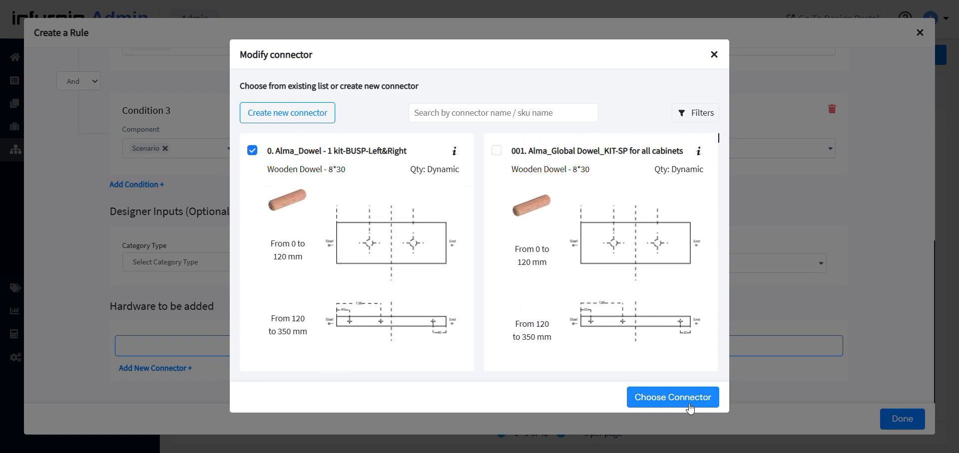
pyautogui.click(699, 402)
# Review the chosen dowel connector in the rule and save the new hardware rule
pyautogui.scroll(-4, 727, 251)
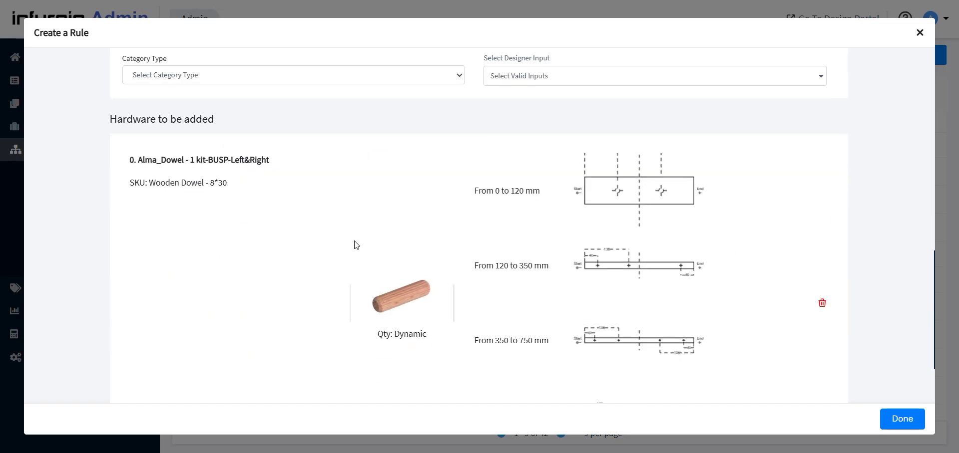
pyautogui.scroll(1, 137, 88)
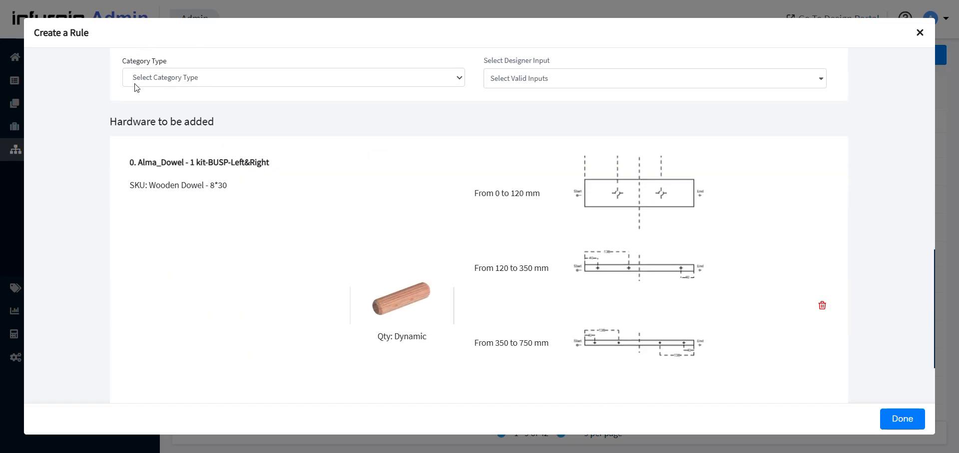
pyautogui.scroll(4, 136, 88)
pyautogui.scroll(-5, 302, 297)
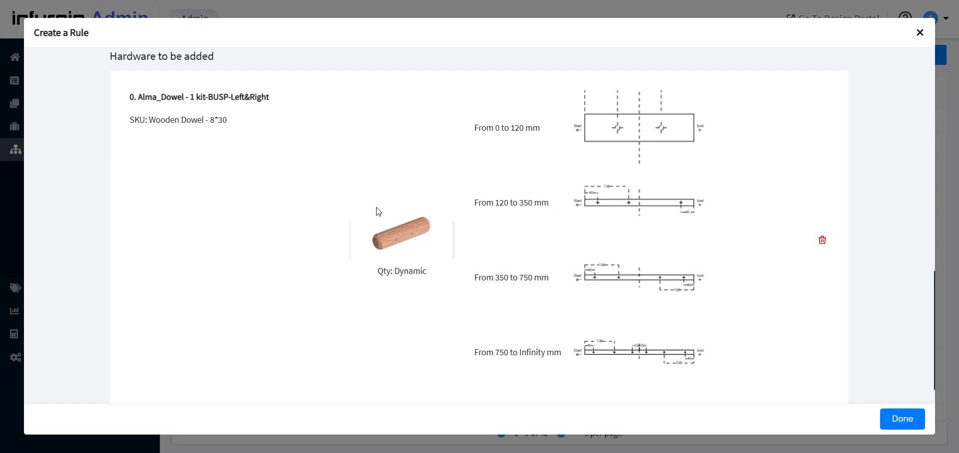
pyautogui.scroll(-1, 378, 212)
pyautogui.scroll(3, 160, 85)
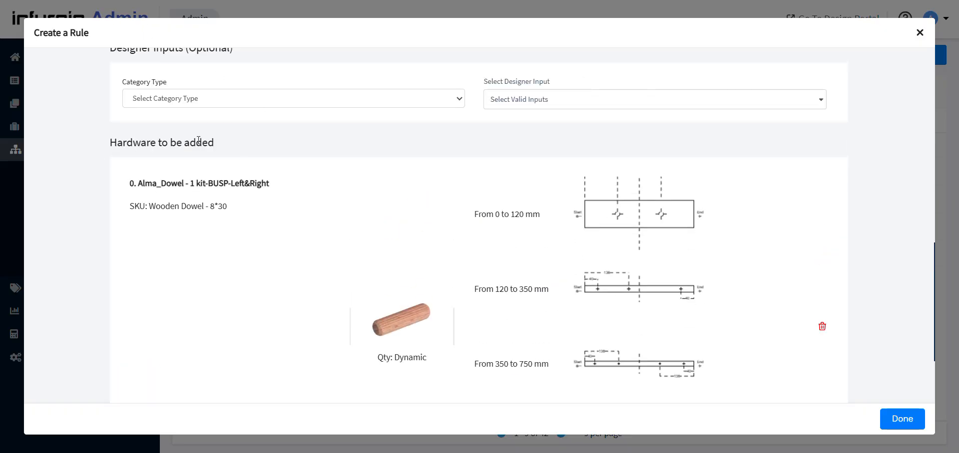
pyautogui.scroll(-3, 165, 140)
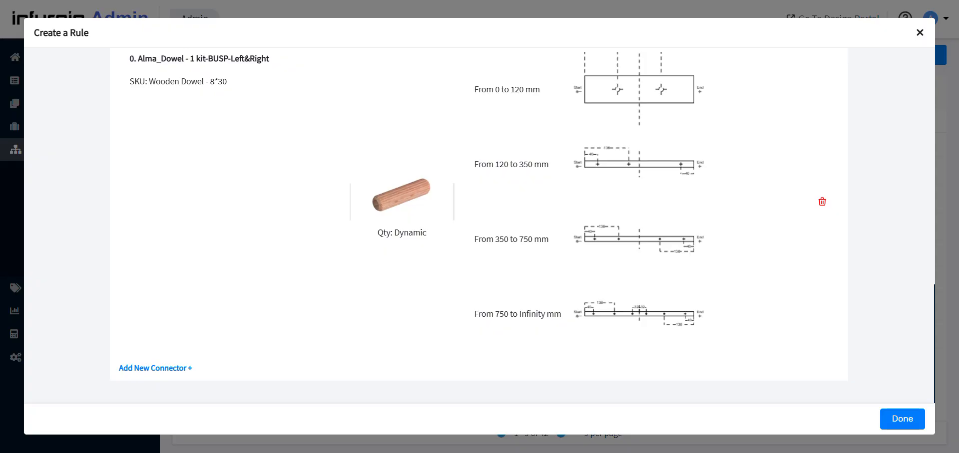
pyautogui.click(905, 421)
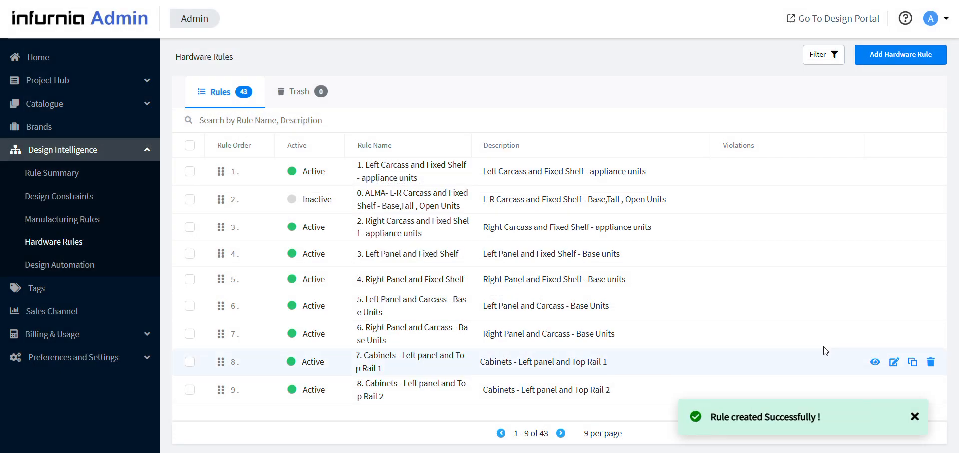
# Search the hardware rules for "101" and start cloning the rule "101. Carcass-Carcass"
pyautogui.click(257, 126)
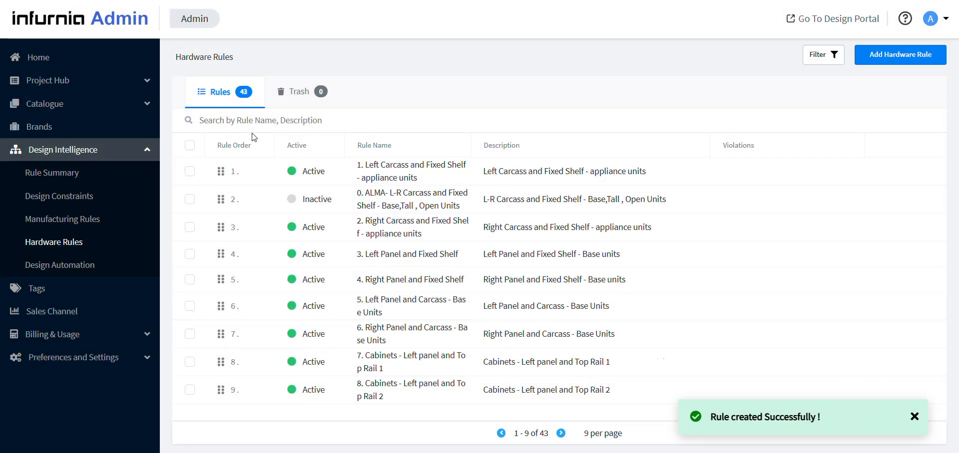
pyautogui.write('101')
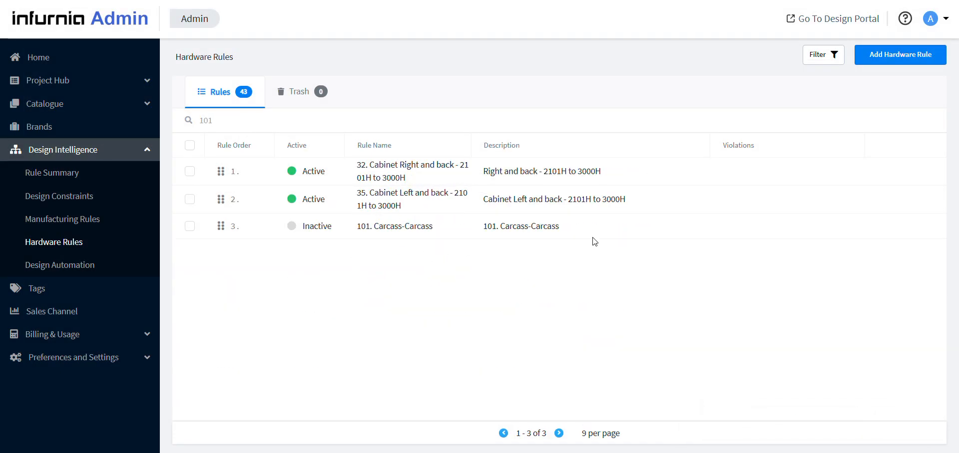
pyautogui.click(910, 229)
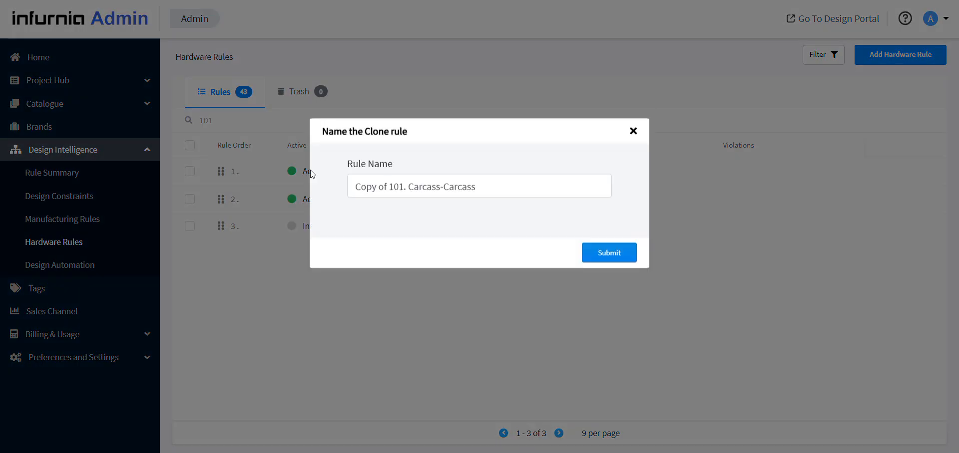
# Name the cloned rule "102. Carcass-Fixed Shelf" and submit it
pyautogui.moveTo(403, 191); pyautogui.dragTo(349, 191)
pyautogui.press('BackSpace')
pyautogui.write('102')
pyautogui.moveTo(476, 192); pyautogui.dragTo(408, 192)
pyautogui.write('FFix')
pyautogui.write('ed')
pyautogui.press('Left')
pyautogui.press('Left')
pyautogui.press('Left')
pyautogui.press('Left')
pyautogui.press('Left')
pyautogui.press('BackSpace')
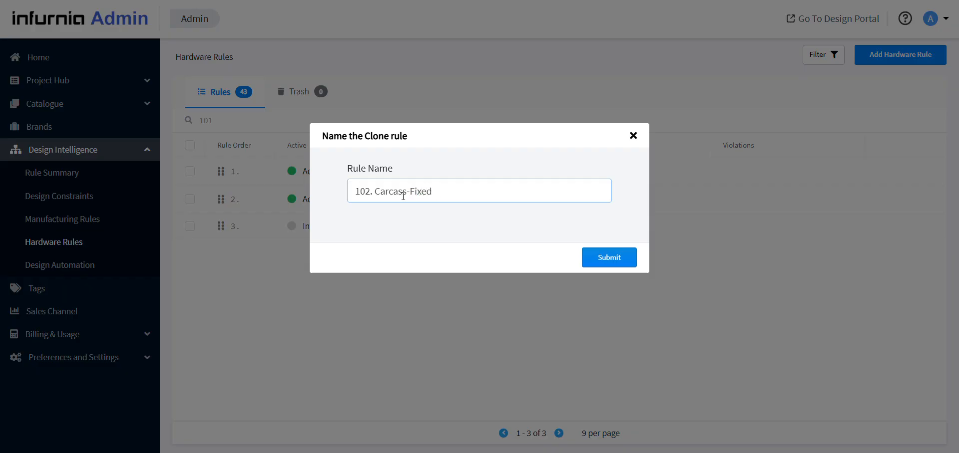
pyautogui.click(525, 195)
pyautogui.write('Shelf')
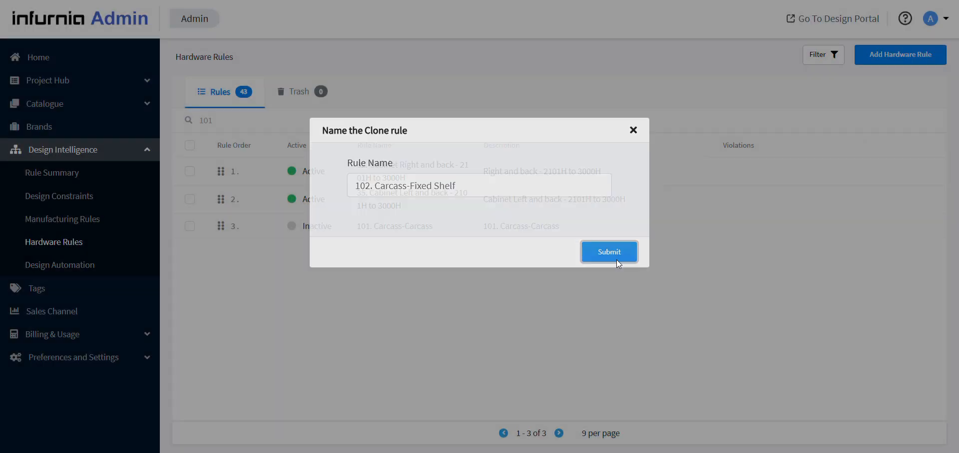
pyautogui.click(616, 260)
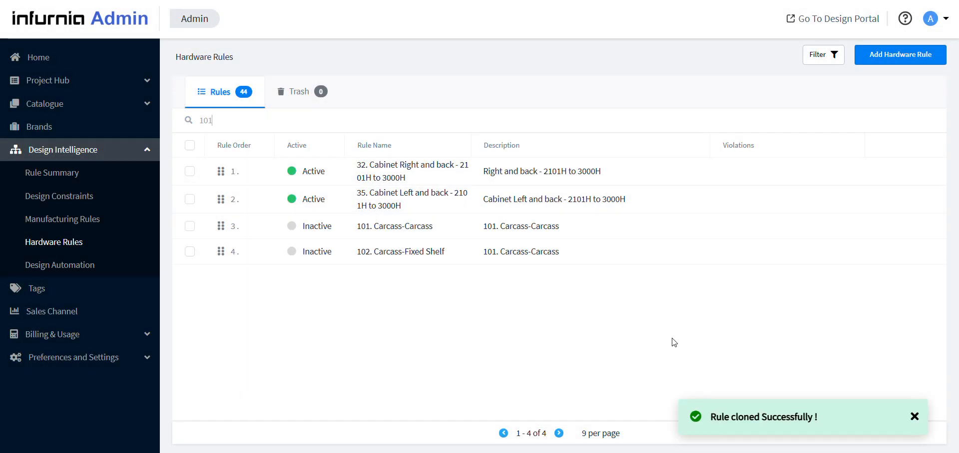
# Edit the cloned rule, reusing its name "102. Carcass-Fixed Shelf" as the description and setting Rule Activation to True
pyautogui.click(890, 254)
pyautogui.moveTo(208, 84); pyautogui.dragTo(69, 78)
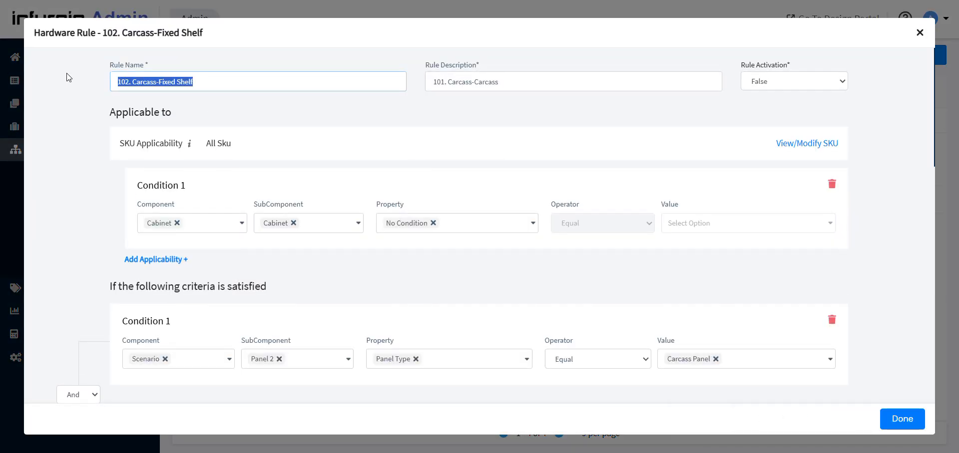
pyautogui.moveTo(499, 82); pyautogui.dragTo(138, 73)
pyautogui.hotkey('ctrl', 'v')
pyautogui.click(751, 88)
pyautogui.click(752, 99)
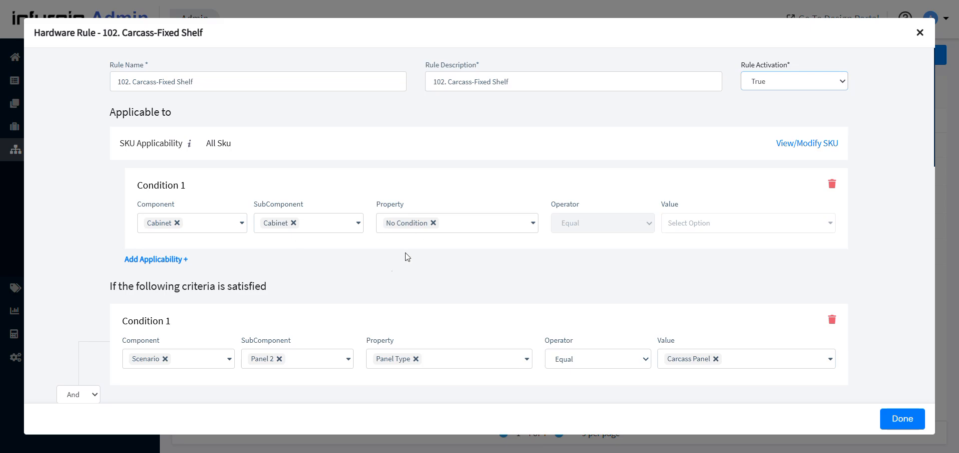
# Set the Panel 2 panel type value in criteria Condition 1 to Fixed Shelf
pyautogui.scroll(-3, 474, 242)
pyautogui.scroll(-2, 724, 300)
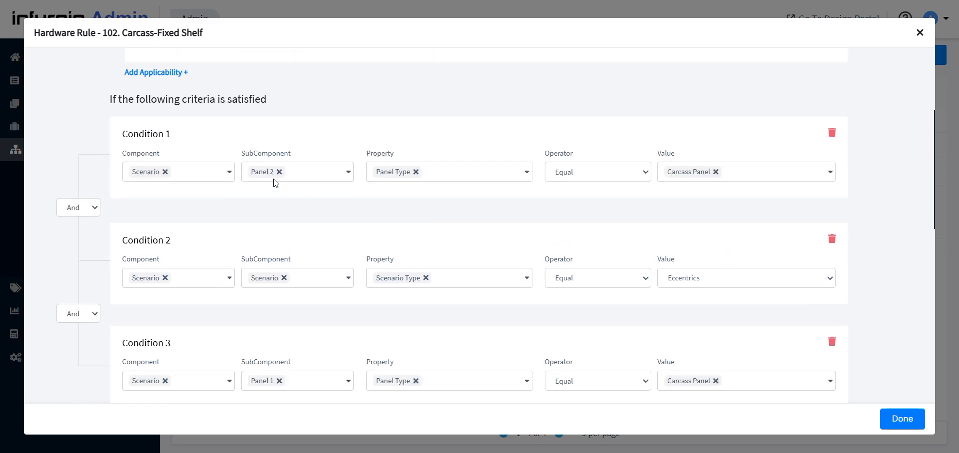
pyautogui.click(734, 172)
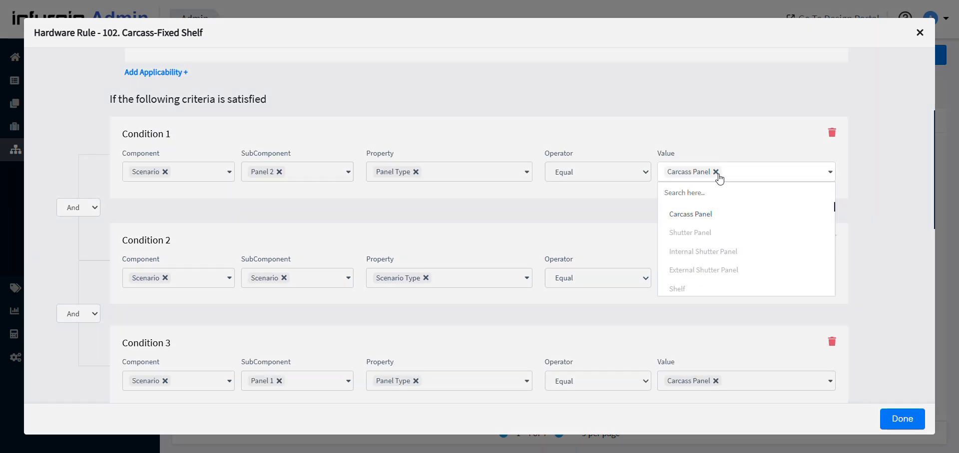
pyautogui.click(699, 189)
pyautogui.write('D')
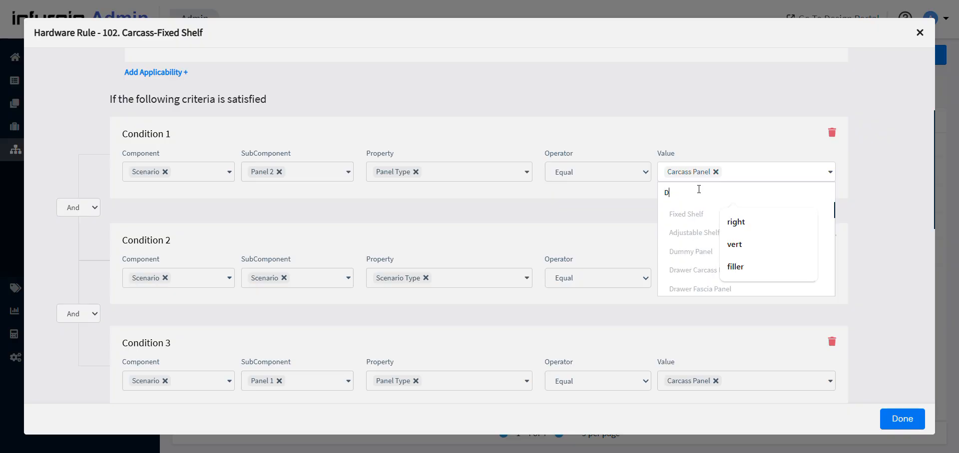
pyautogui.press('BackSpace')
pyautogui.write('Fixed')
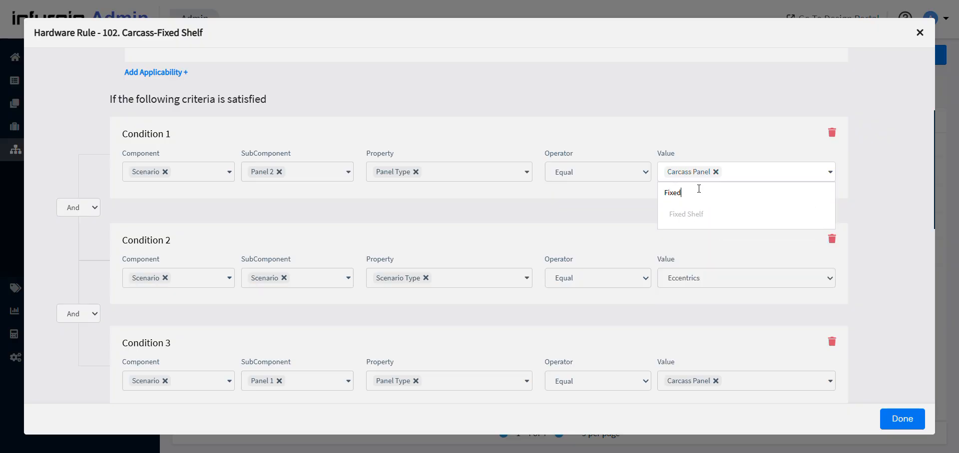
pyautogui.click(686, 213)
# Review the dowel connector under the hardware to be added and save the edited rule
pyautogui.scroll(-10, 569, 257)
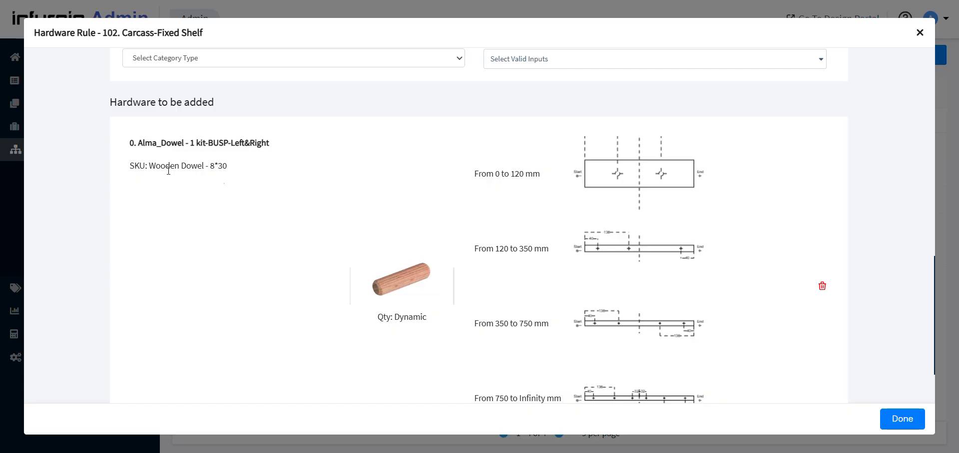
pyautogui.scroll(-2, 498, 323)
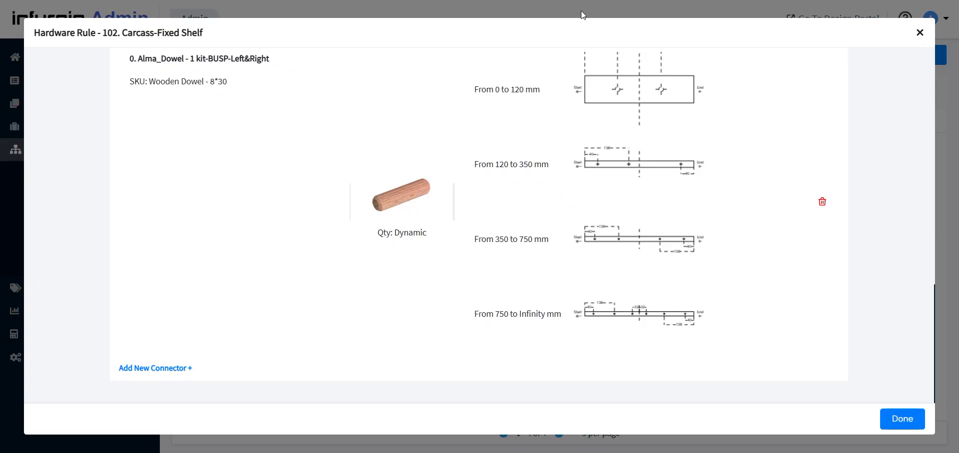
pyautogui.click(900, 419)
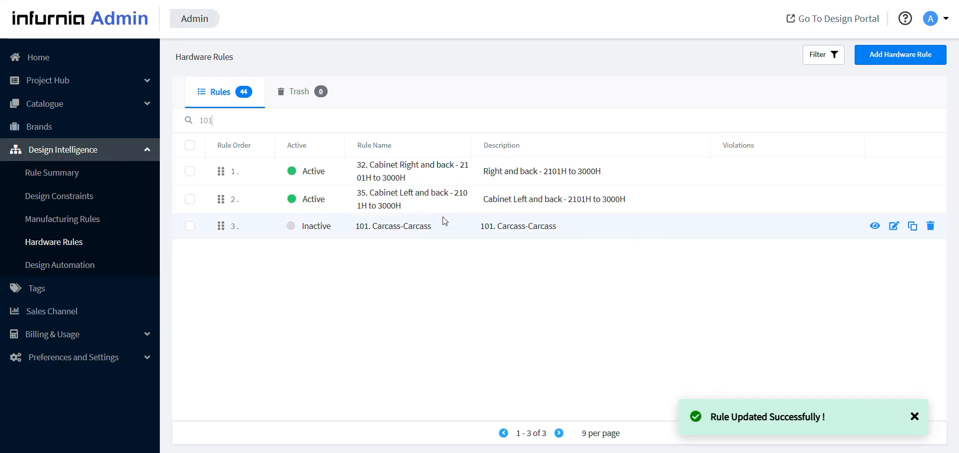
# Open the connectors list in the Manufacturing Settings
pyautogui.click(52, 361)
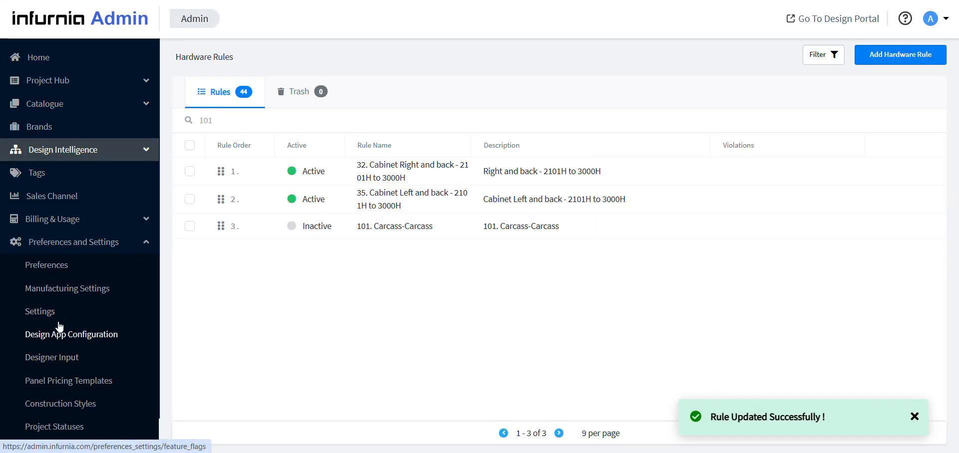
pyautogui.click(71, 294)
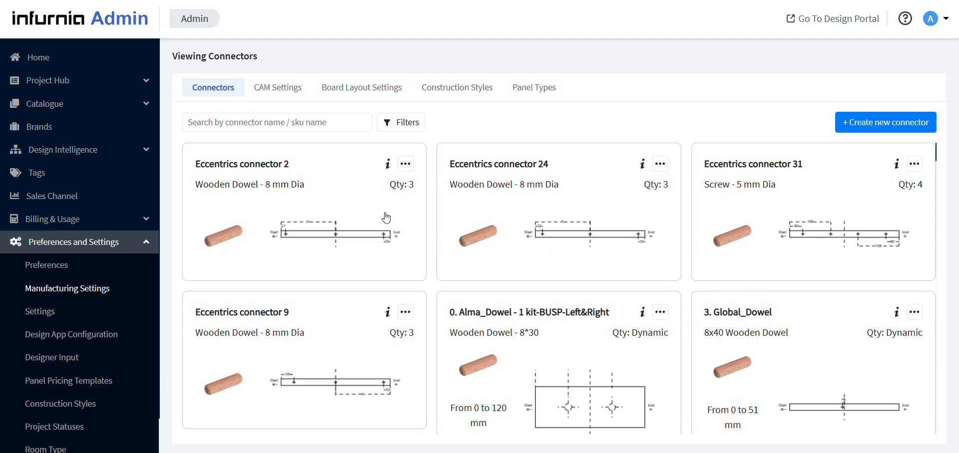
# Start replacing Eccentrics connector 2 in selected rules, including the rule "CCC wall - Carcass and Right panel"
pyautogui.click(405, 164)
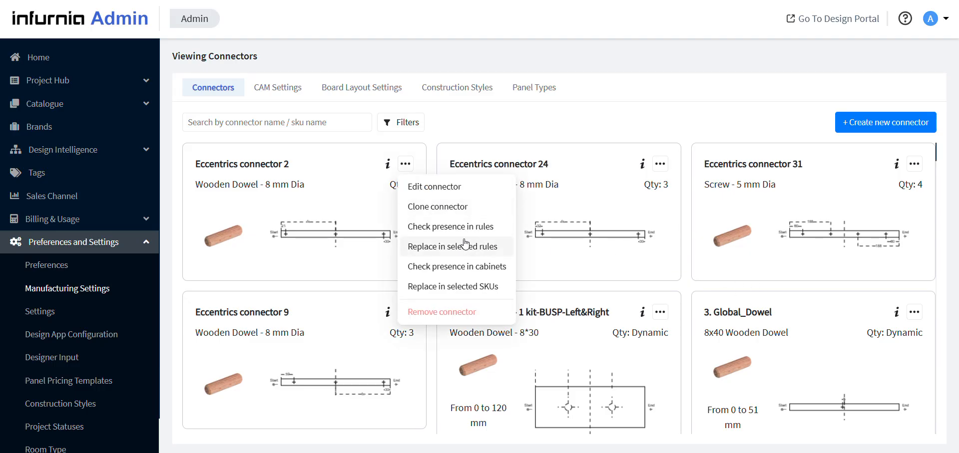
pyautogui.click(457, 250)
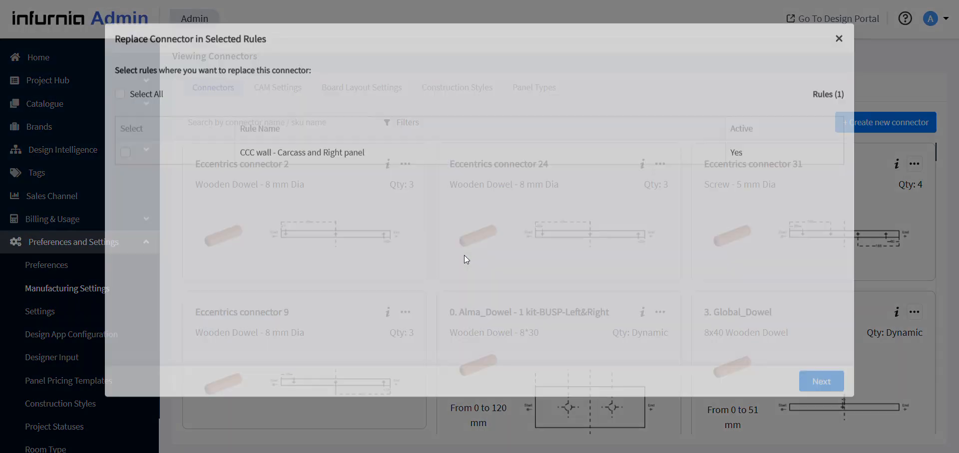
pyautogui.click(119, 108)
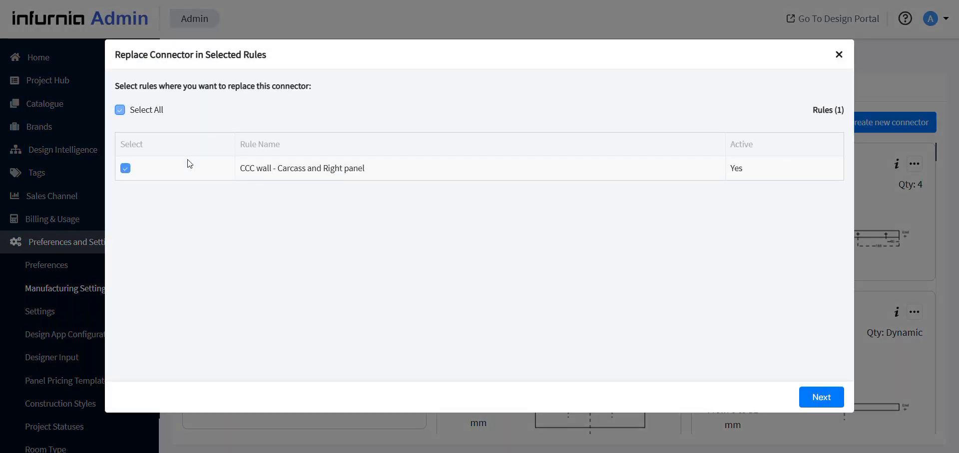
pyautogui.click(830, 405)
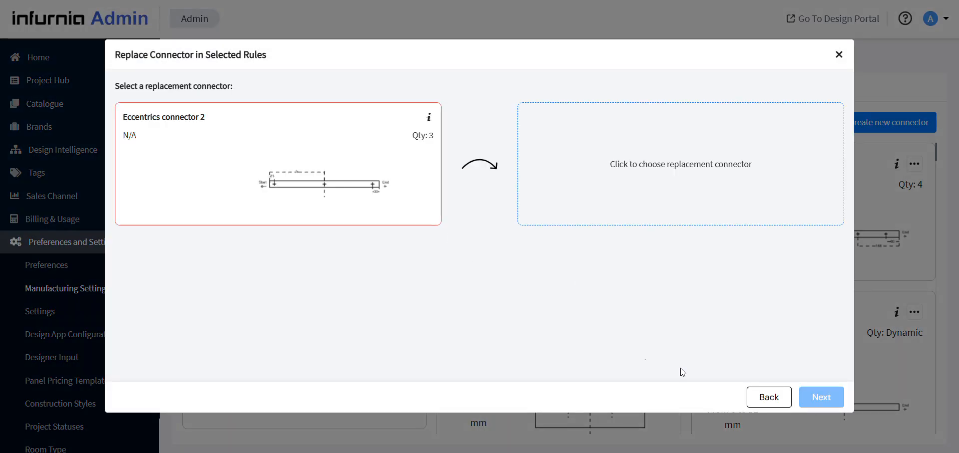
# Choose "0. Alma_Dowel - 1 kit-BUSP-Left&Right" as the replacement connector and close the replacement dialog without applying it
pyautogui.click(614, 164)
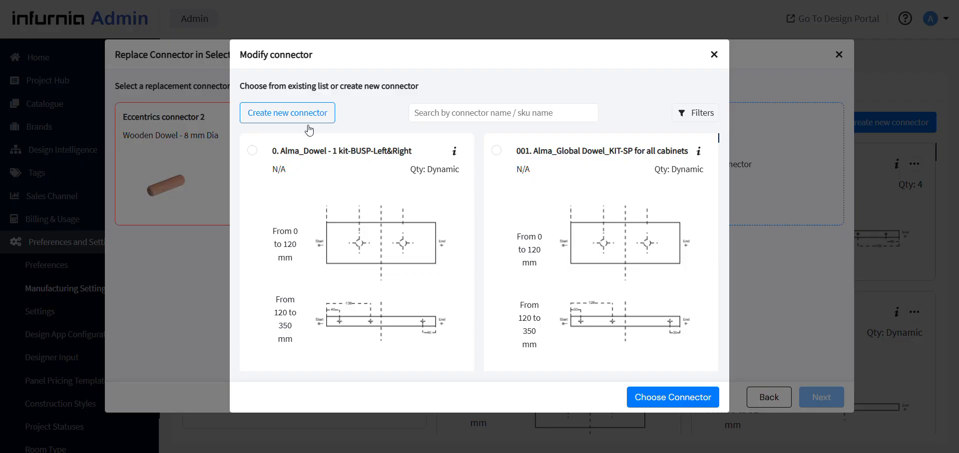
pyautogui.click(290, 175)
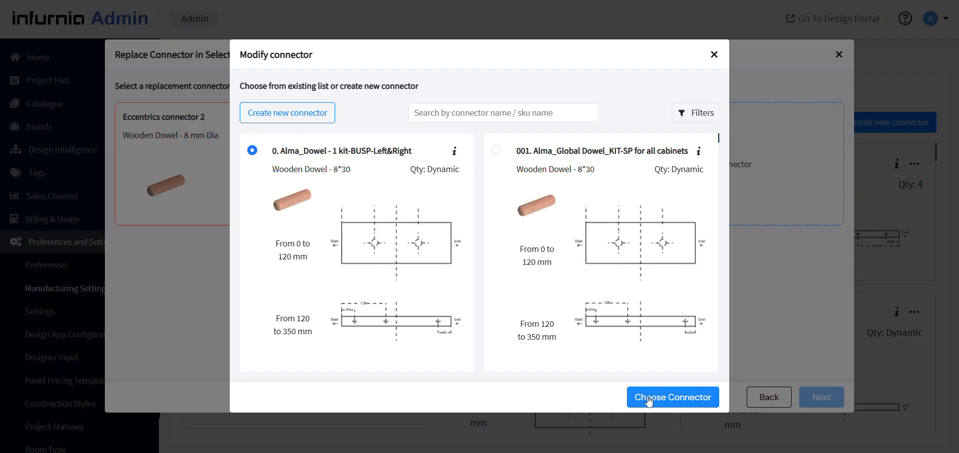
pyautogui.click(682, 398)
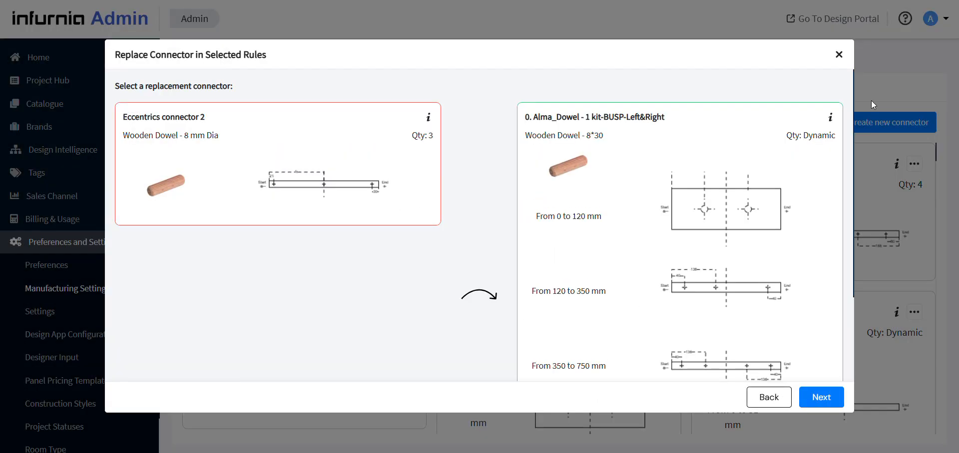
pyautogui.click(839, 56)
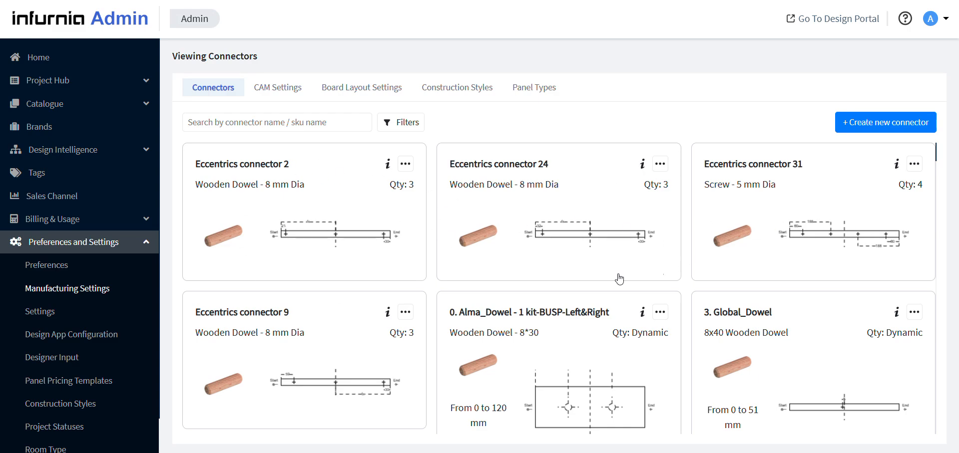
pyautogui.scroll(-4, 869, 315)
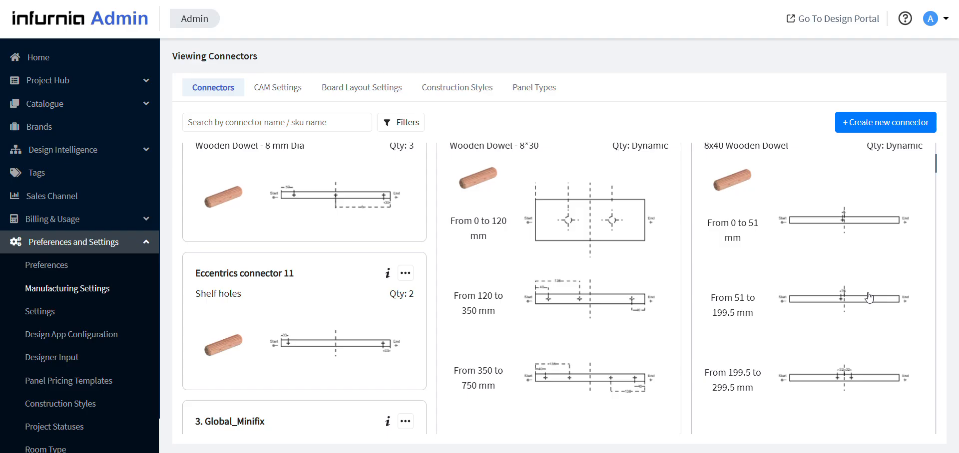
pyautogui.scroll(4, 602, 239)
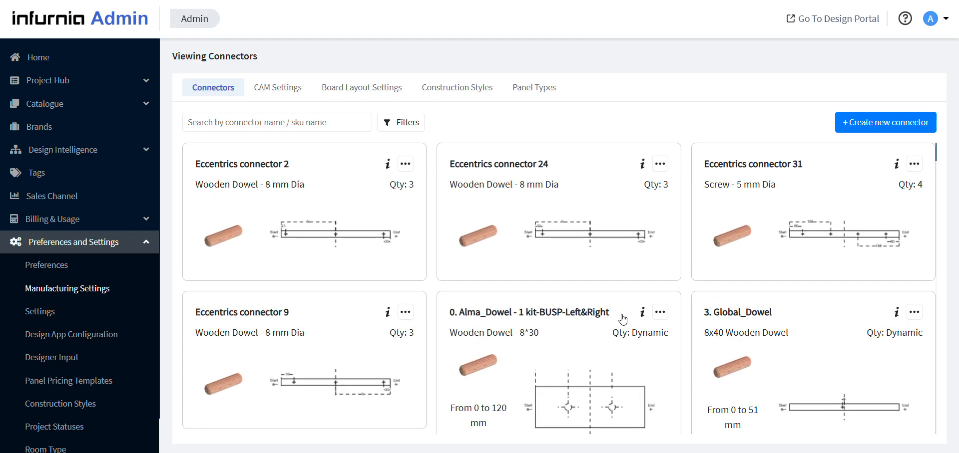